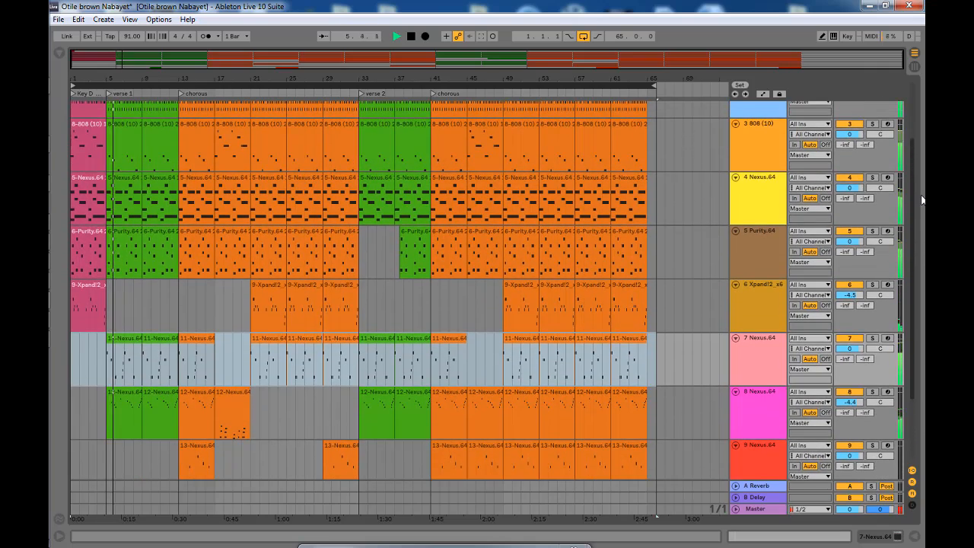
Step: Stop playback and enlarge the arrangement timeline to show the intro, verse 1 and first chorus from the first track down
scroll(922, 200, "up", 2)
left_click_drag(920, 182, 912, 138)
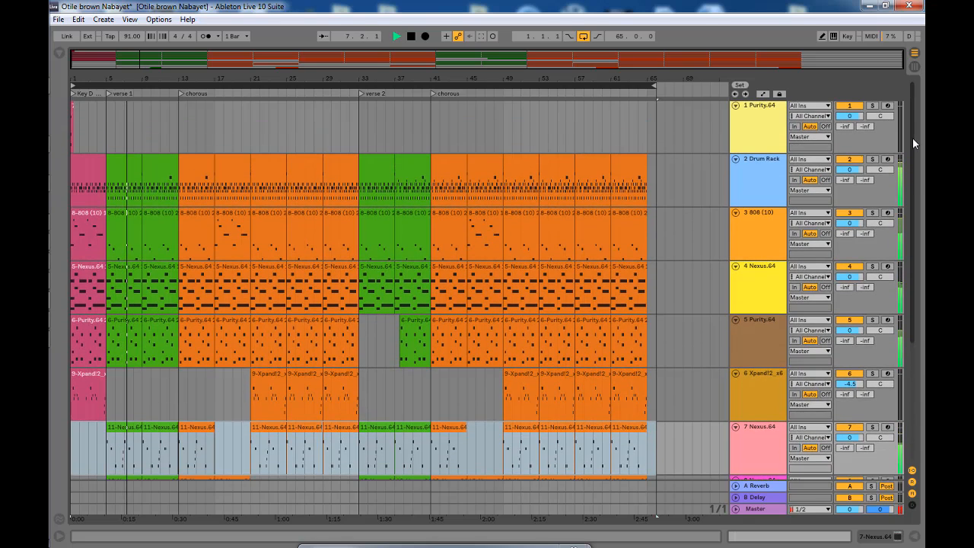
key("space")
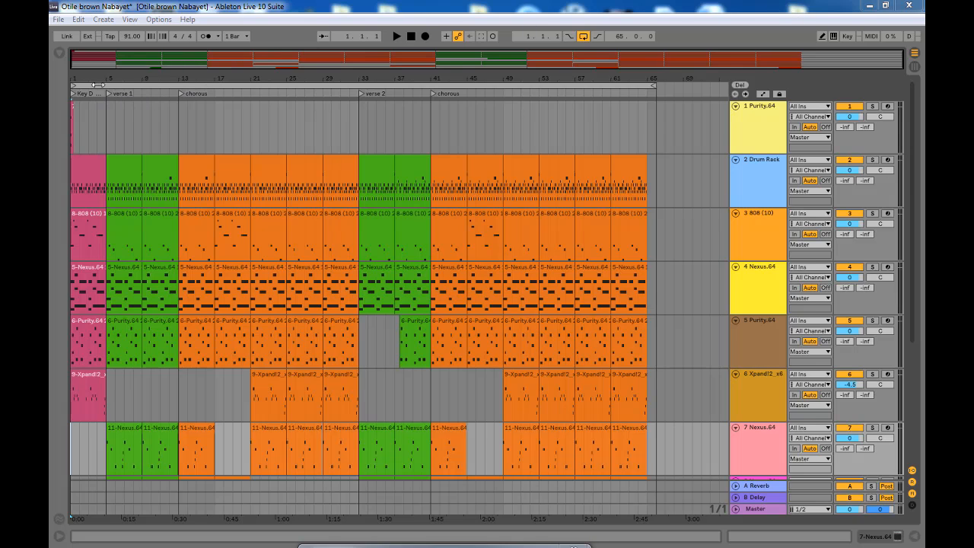
left_click_drag(97, 79, 97, 123)
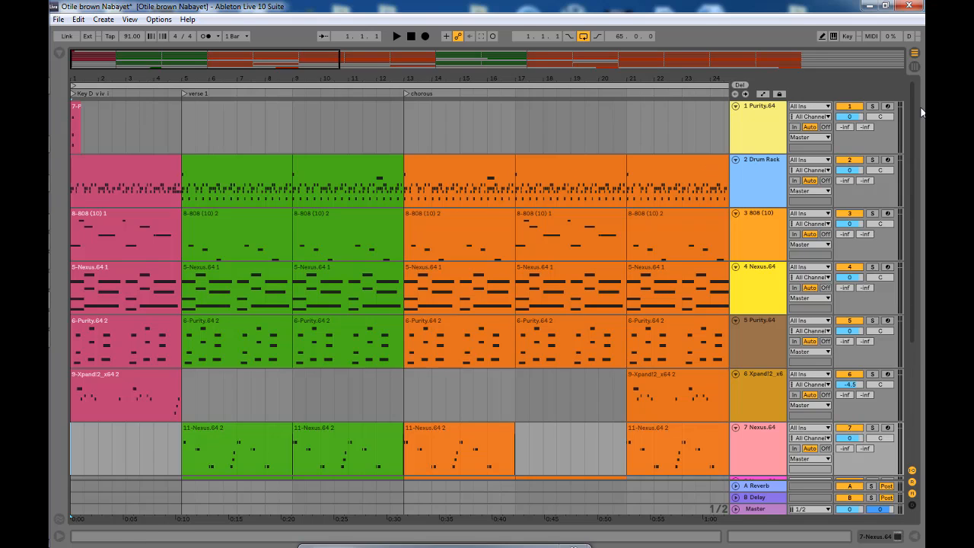
Step: Solo the 1 Purity.64 track and audition the chord in its short opening clip in the note editor
left_click(761, 128)
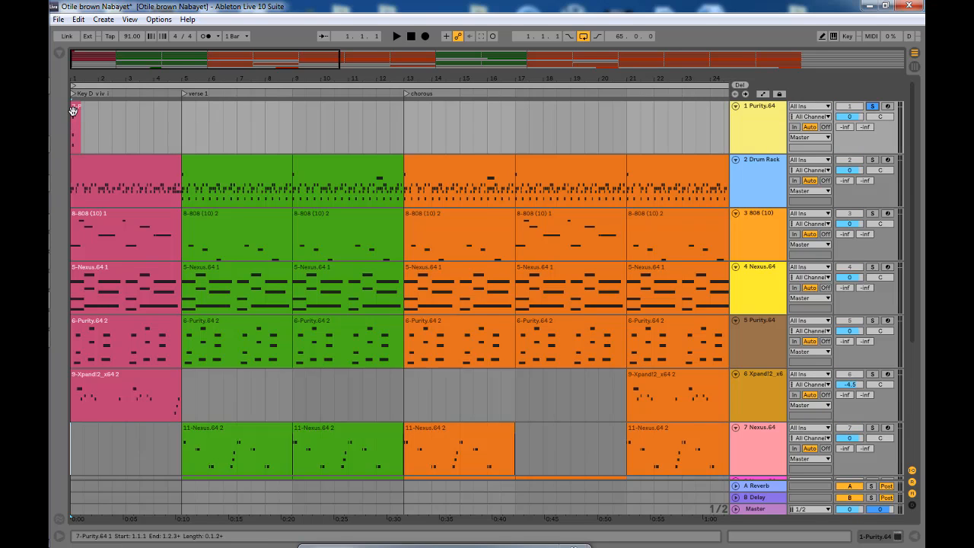
double_click(73, 112)
key("space")
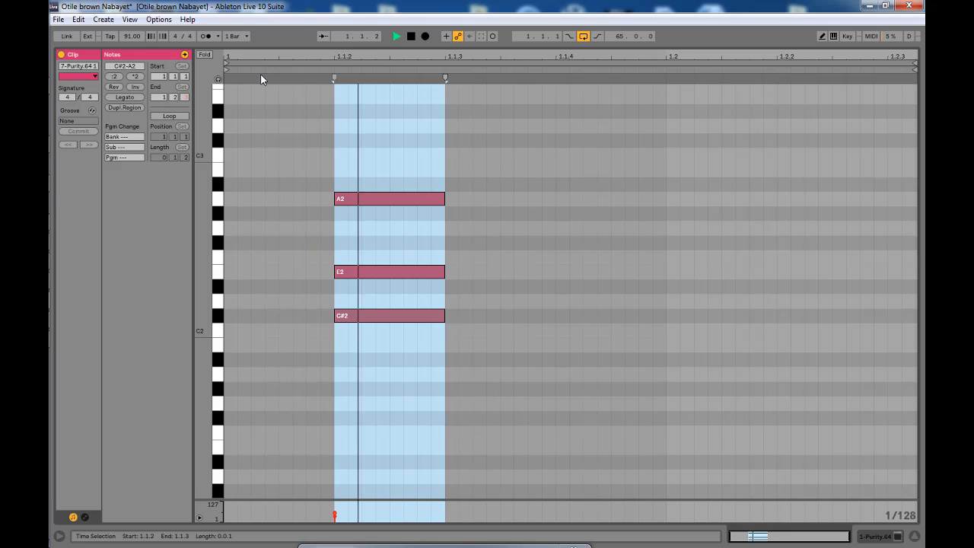
key("space")
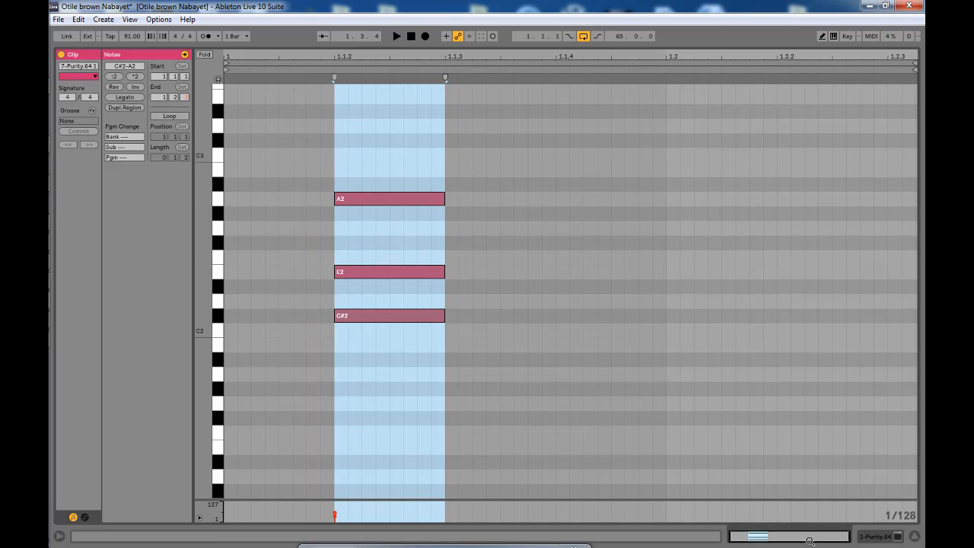
left_click(916, 536)
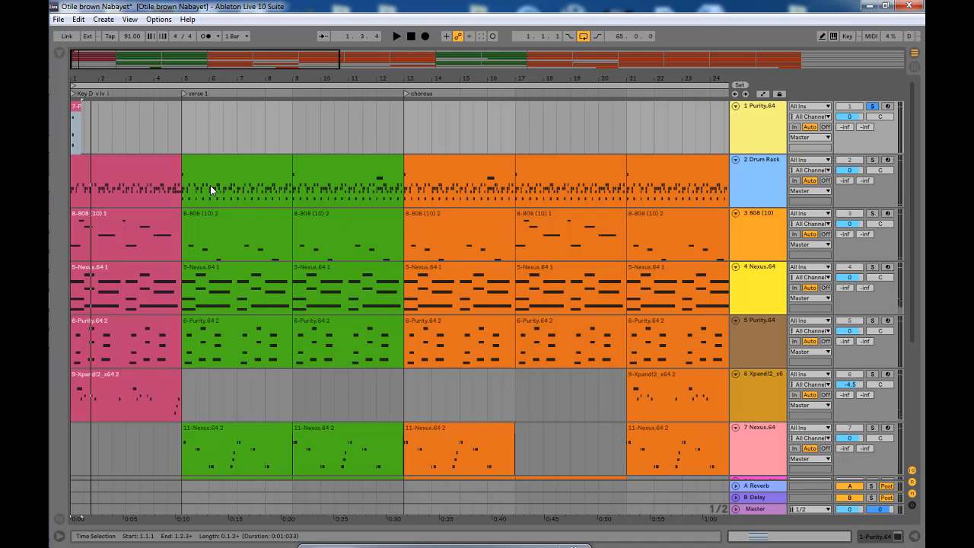
Step: Open the Purity instrument on track 1 and examine where the Xylophone preset sits in the 000 GM Normal bank
left_click(759, 123)
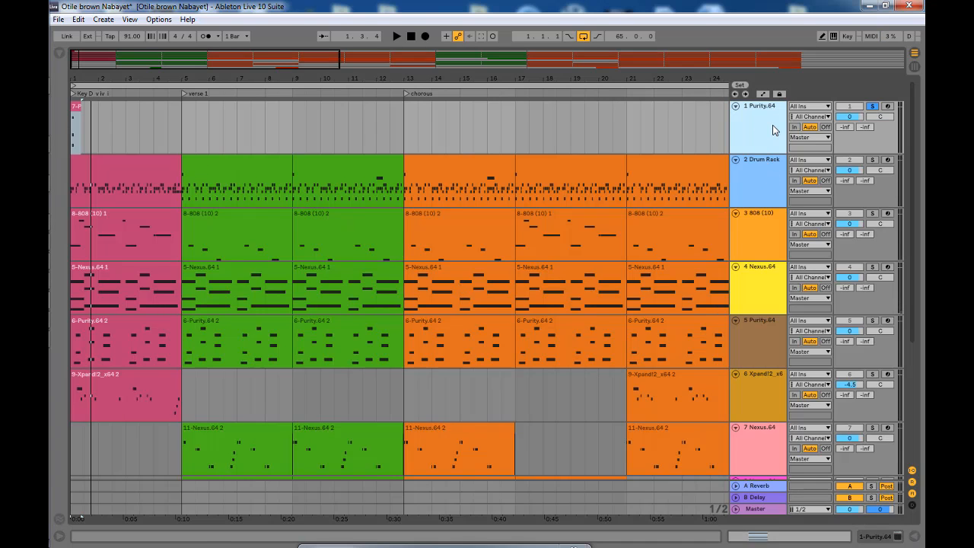
double_click(772, 126)
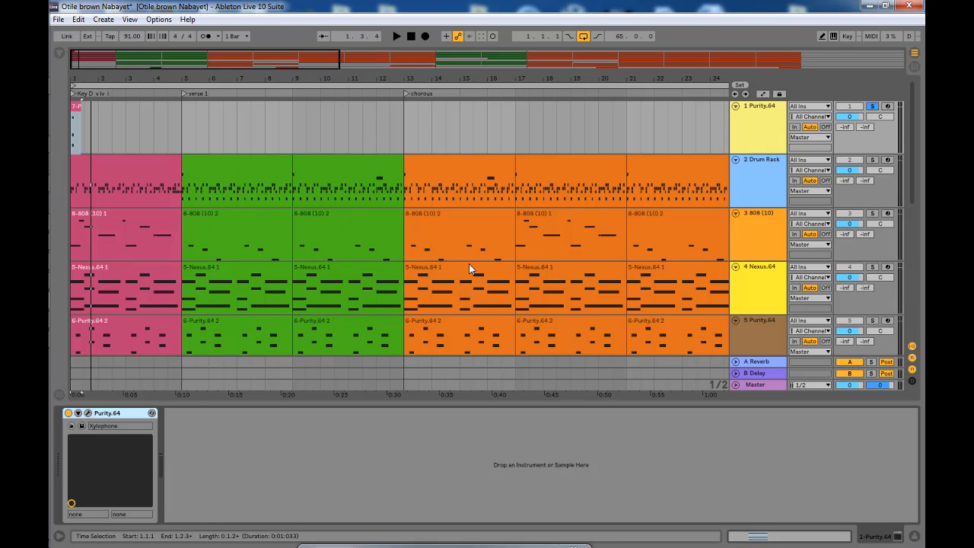
left_click(88, 413)
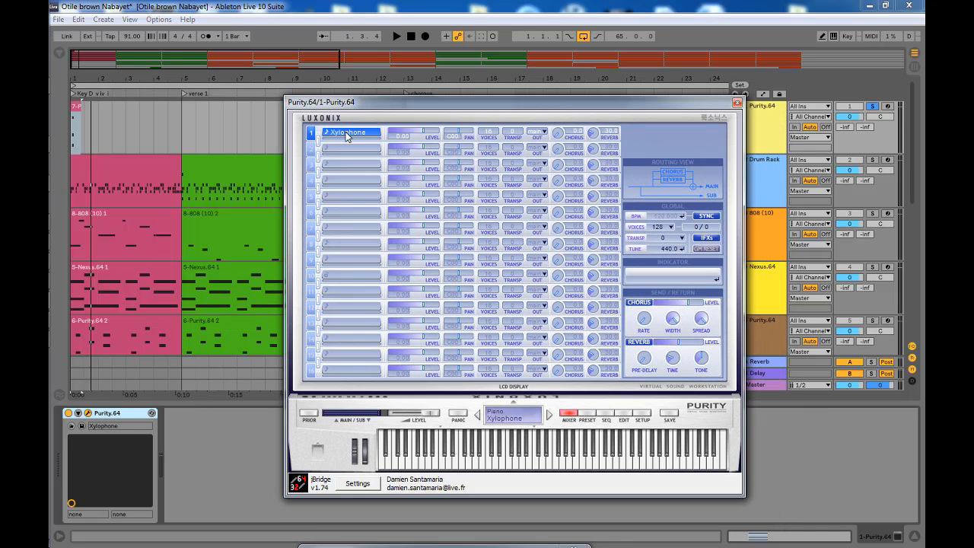
left_click(346, 135)
mouse_move(394, 166)
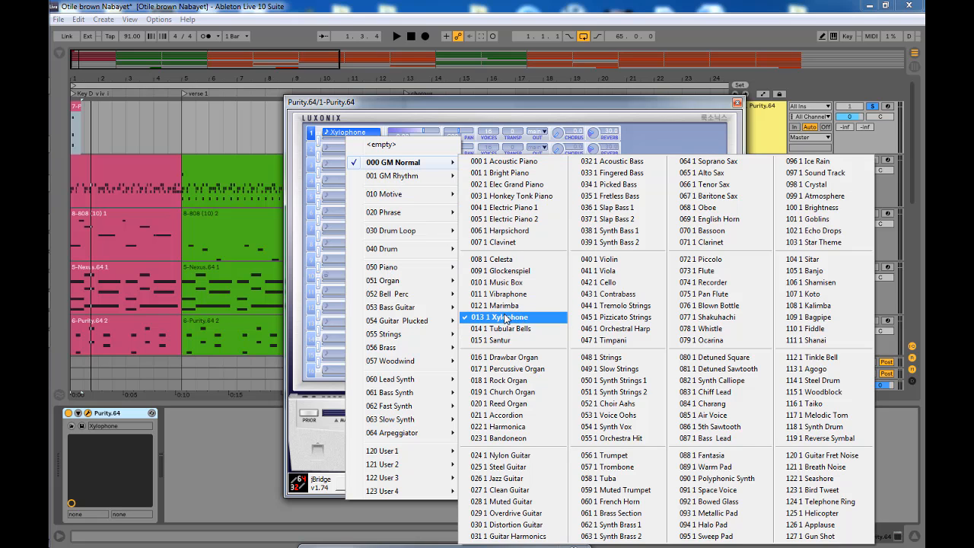
left_click(458, 105)
left_click(736, 102)
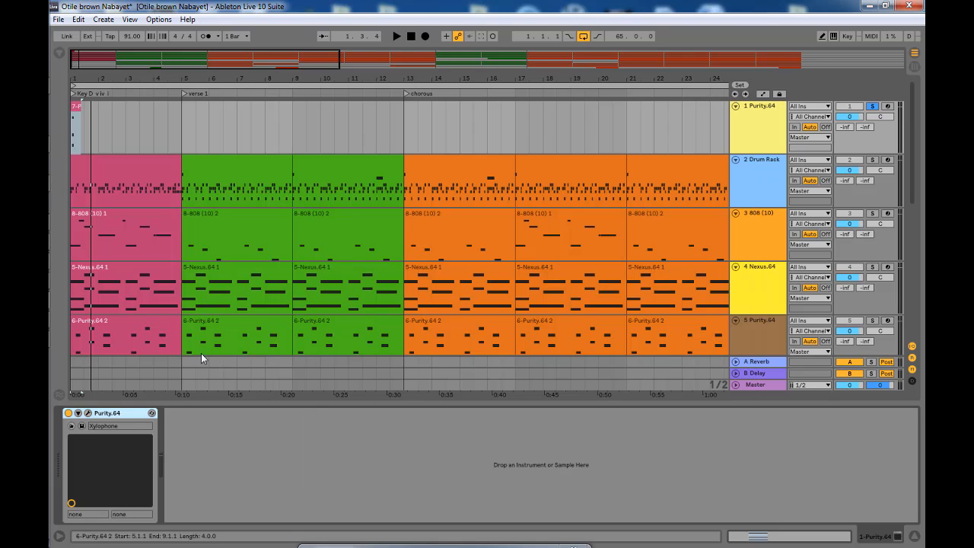
Step: Solo the 2 Drum Rack track and play its intro clip in the note editor
left_click(756, 173)
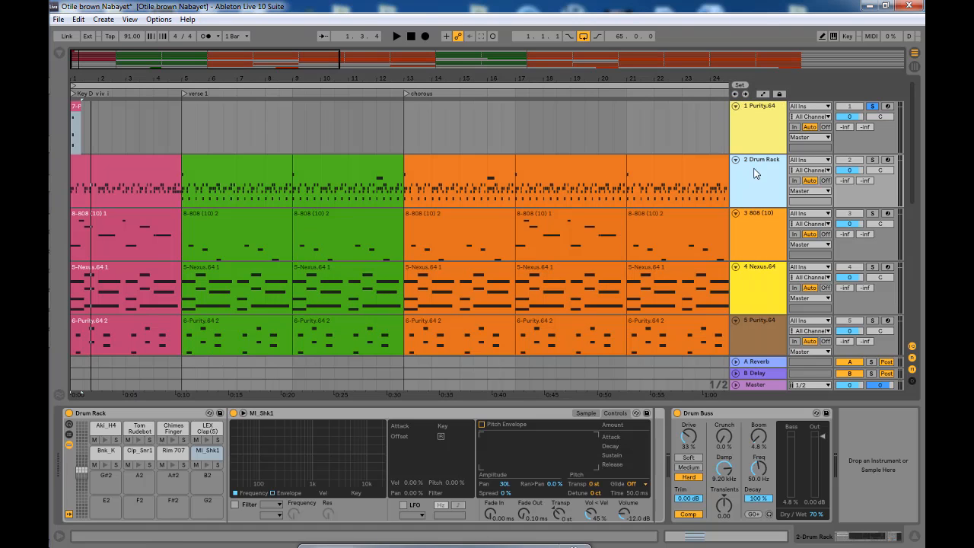
left_click(872, 160)
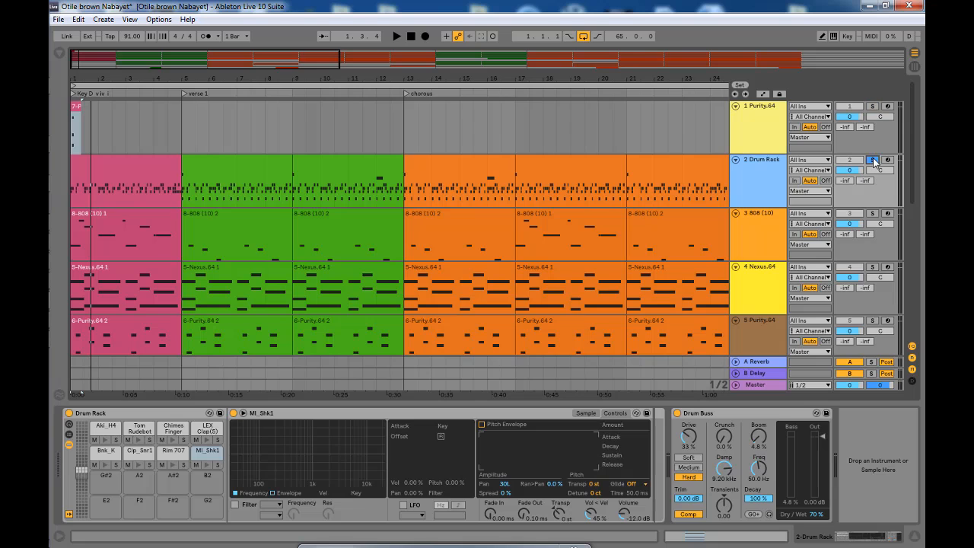
left_click(118, 161)
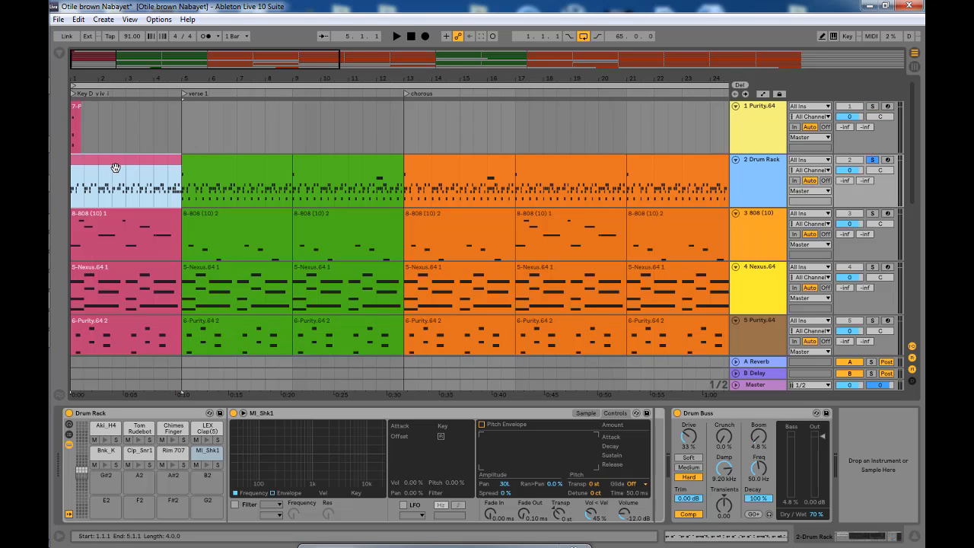
double_click(118, 163)
key("space")
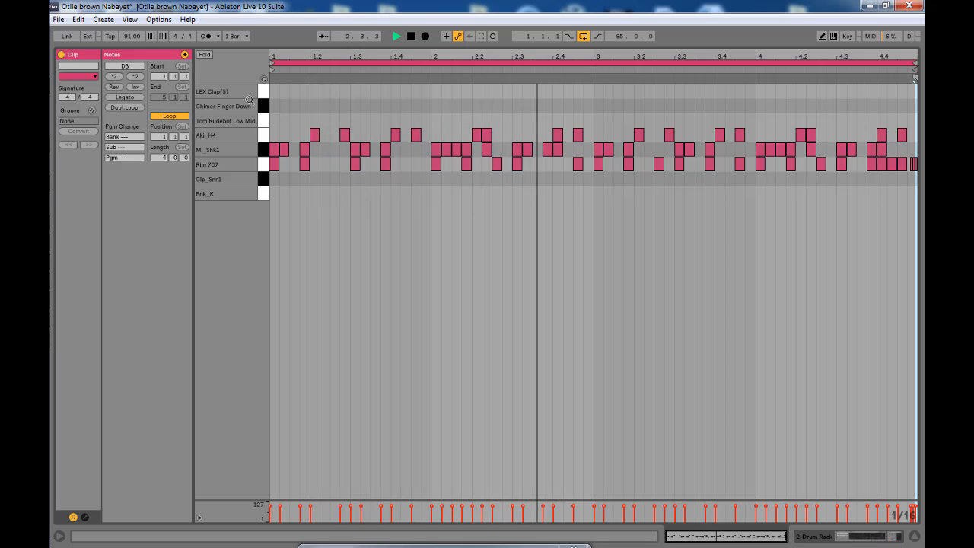
key("space")
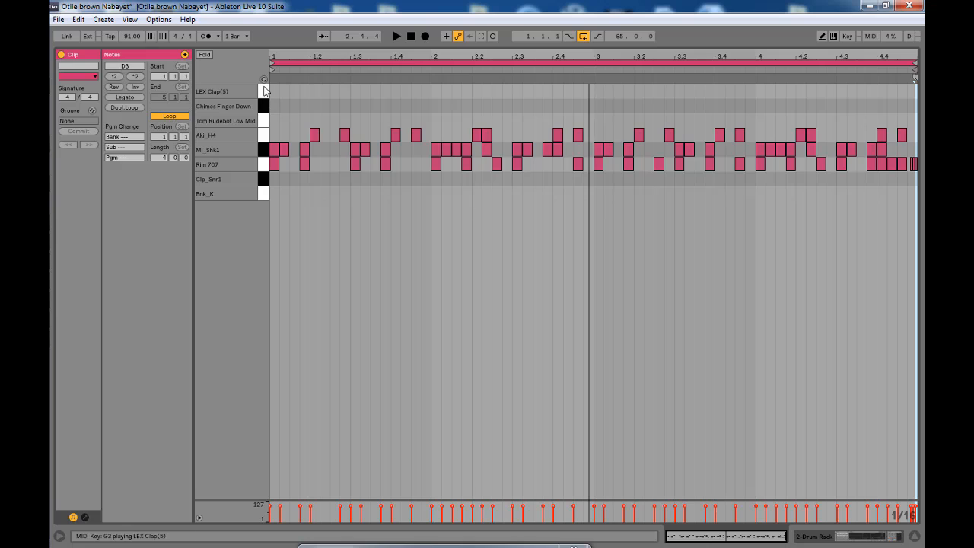
Step: Turn on note preview in the drum clip and audition the Rim 707 and MI_Shk1 sounds
left_click(264, 79)
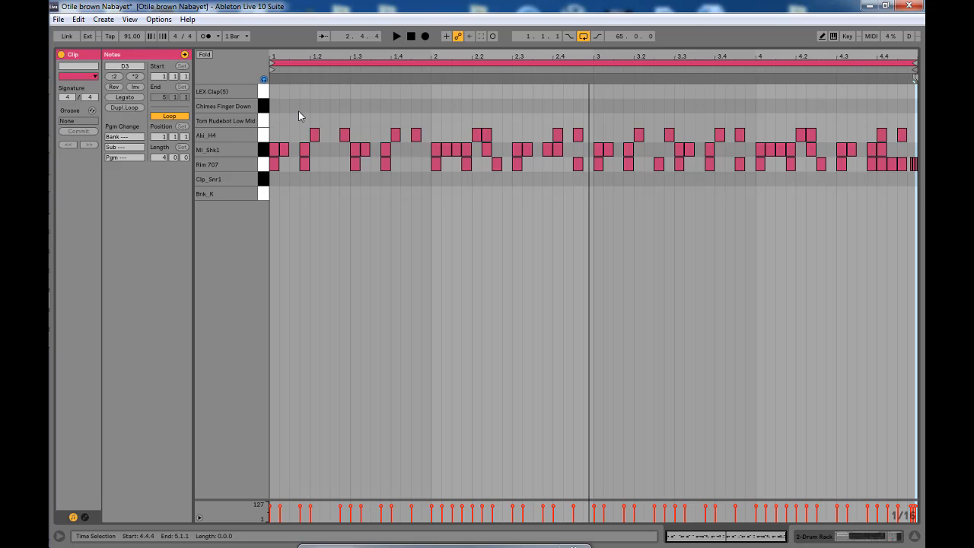
left_click(263, 167)
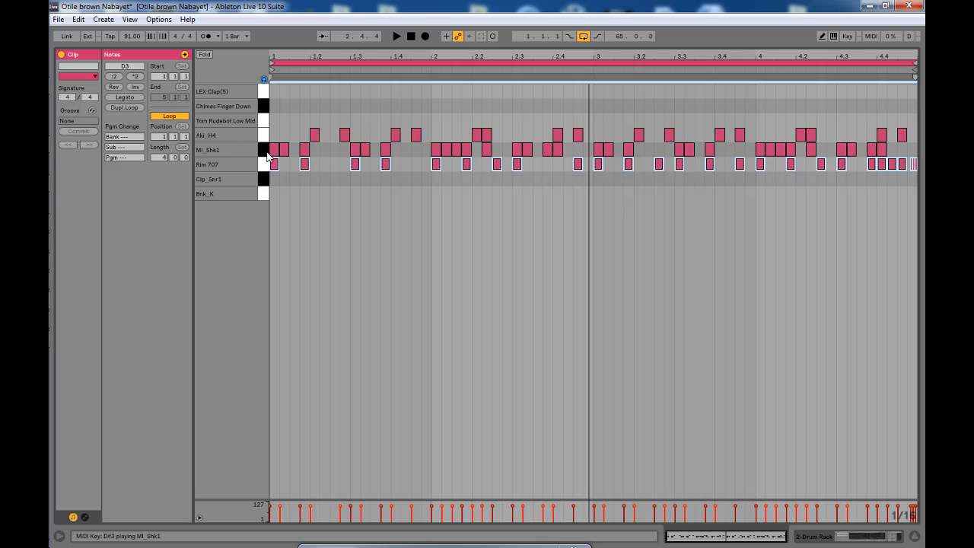
left_click(264, 151)
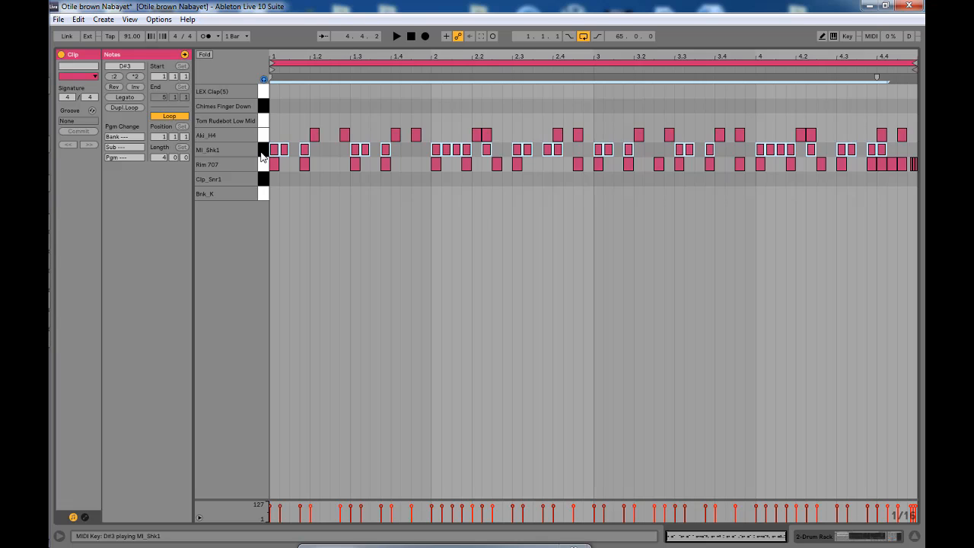
left_click(262, 155)
left_click(263, 154)
left_click(916, 537)
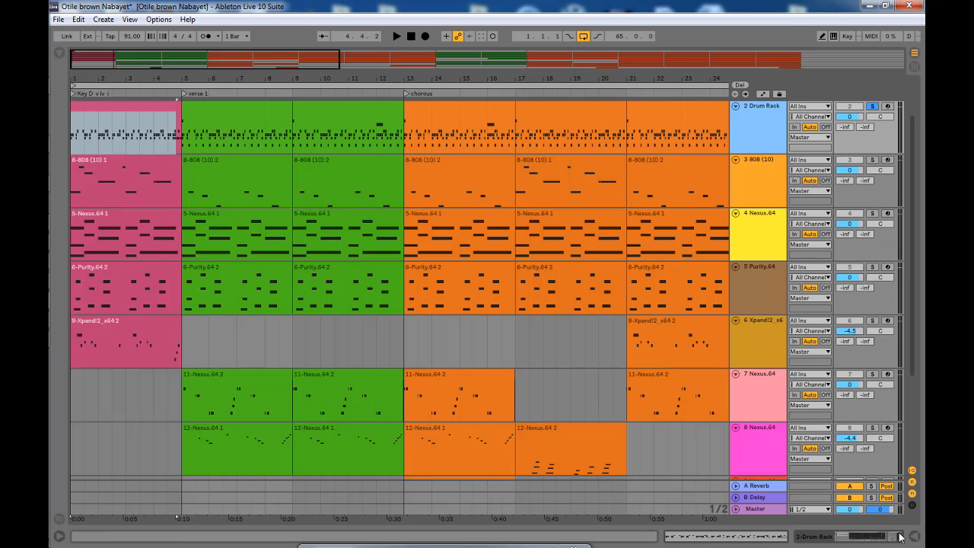
Step: Show the Drum Rack's devices, and reopen its intro clip to audition the Aki_H4 sound
double_click(764, 133)
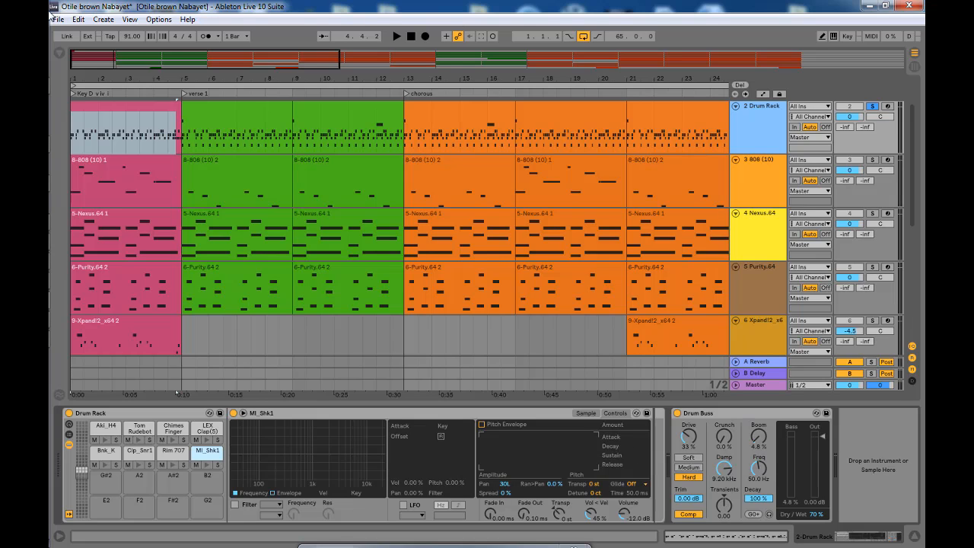
double_click(131, 120)
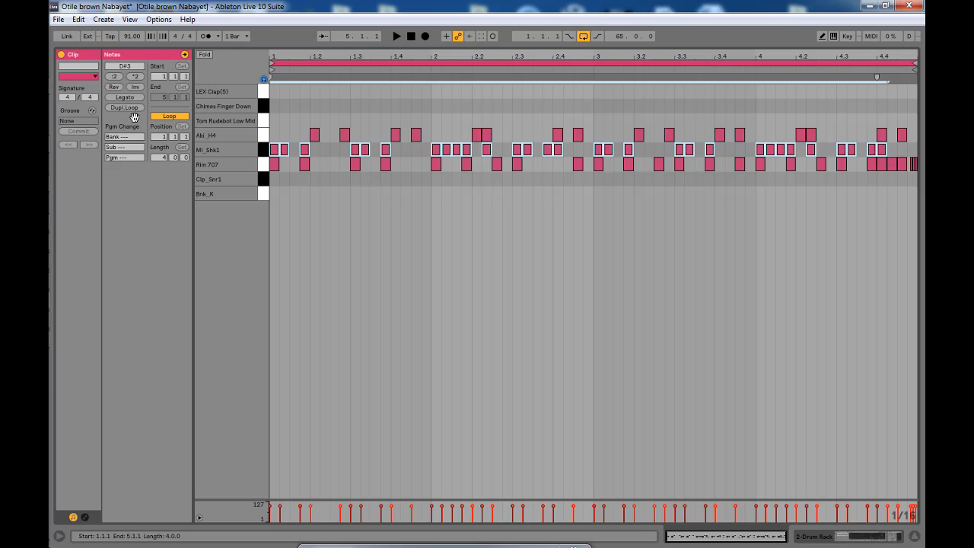
left_click(264, 137)
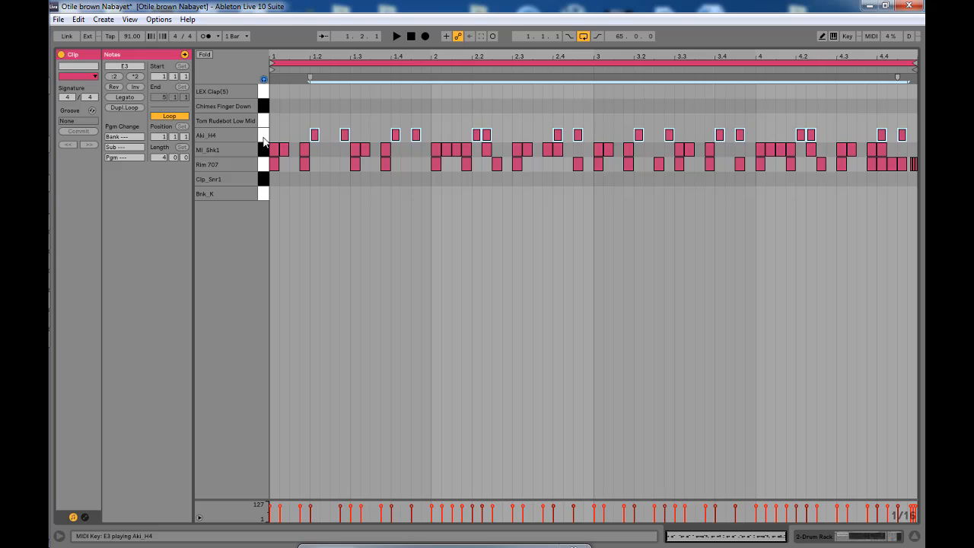
left_click(263, 140)
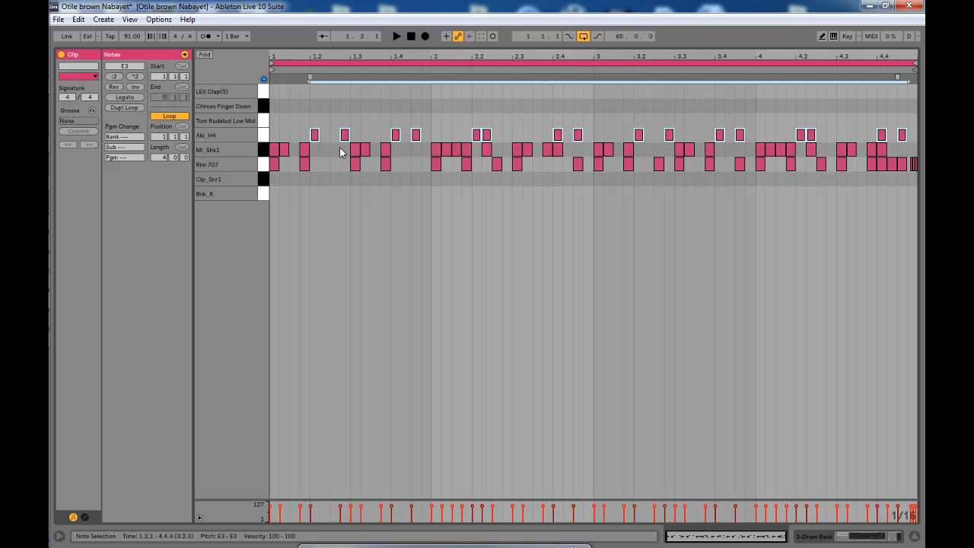
Step: Play through the intro drum pattern and return to the arrangement
key("space")
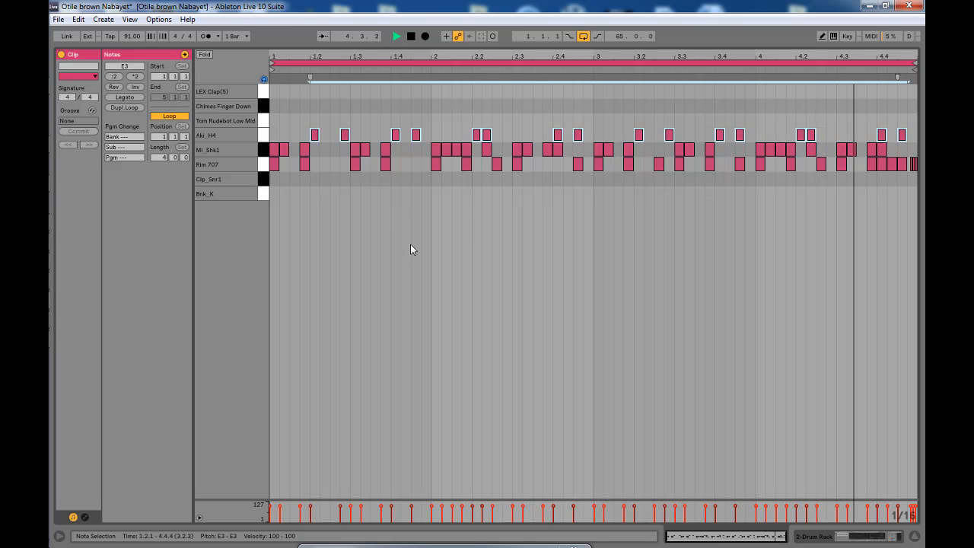
key("space")
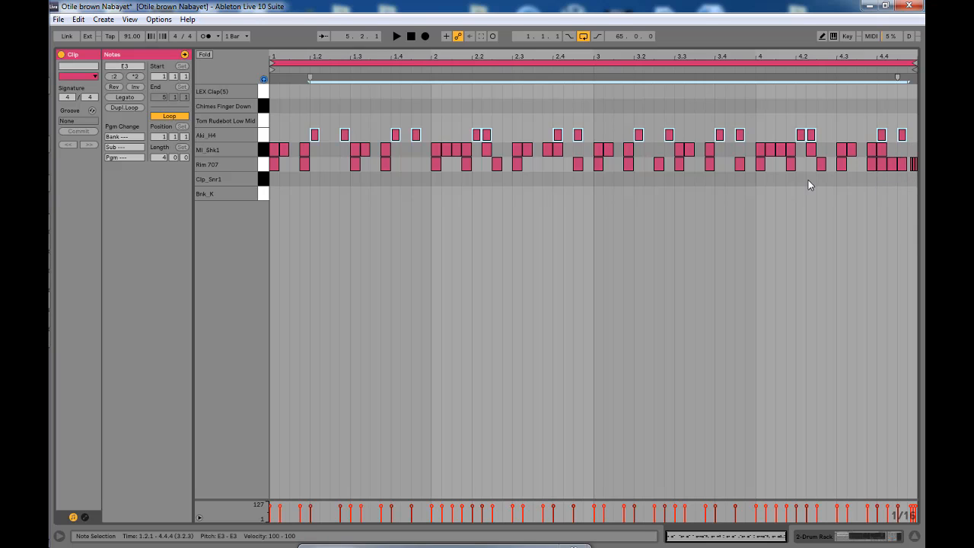
left_click(915, 538)
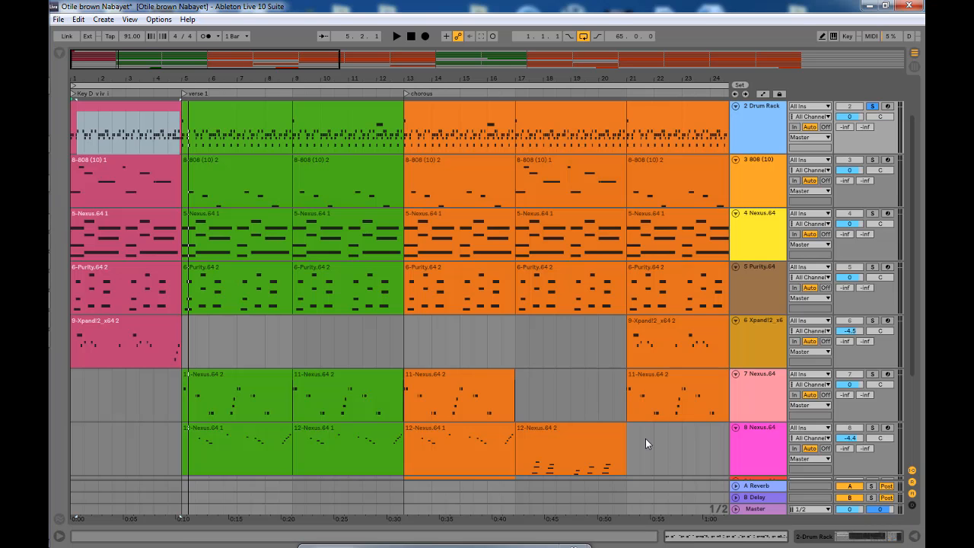
Step: Solo the 3 808 (10) track and play the bass notes of its intro clip in the note editor
left_click(102, 164)
left_click(871, 161)
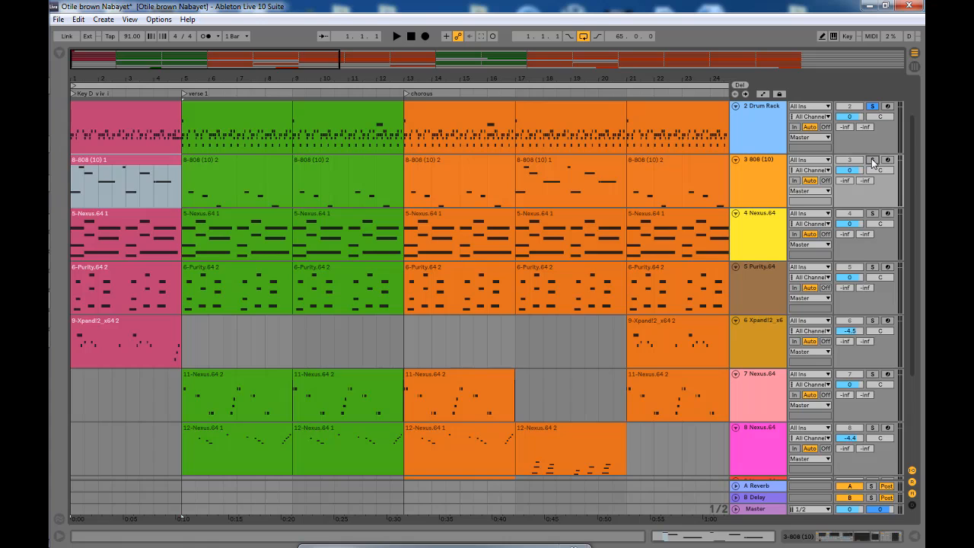
double_click(180, 203)
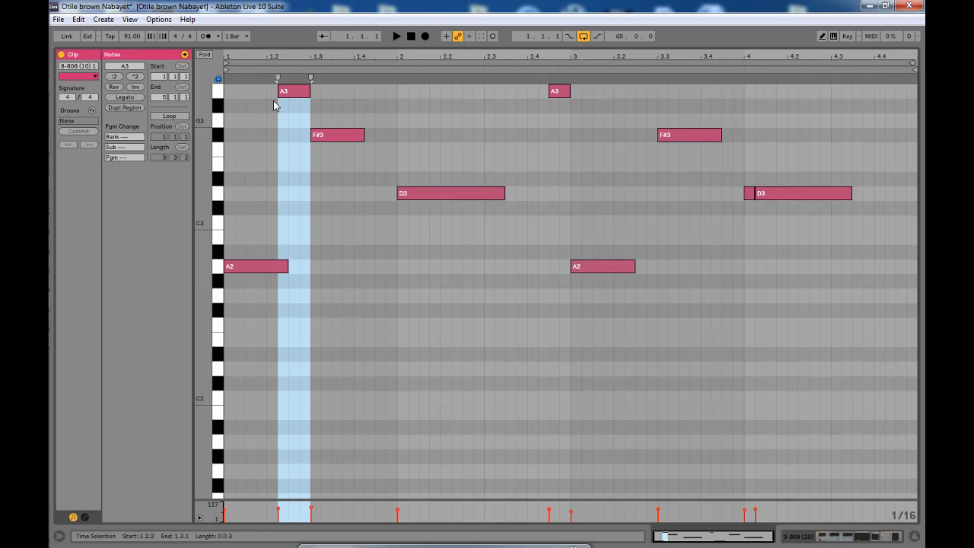
left_click(225, 172)
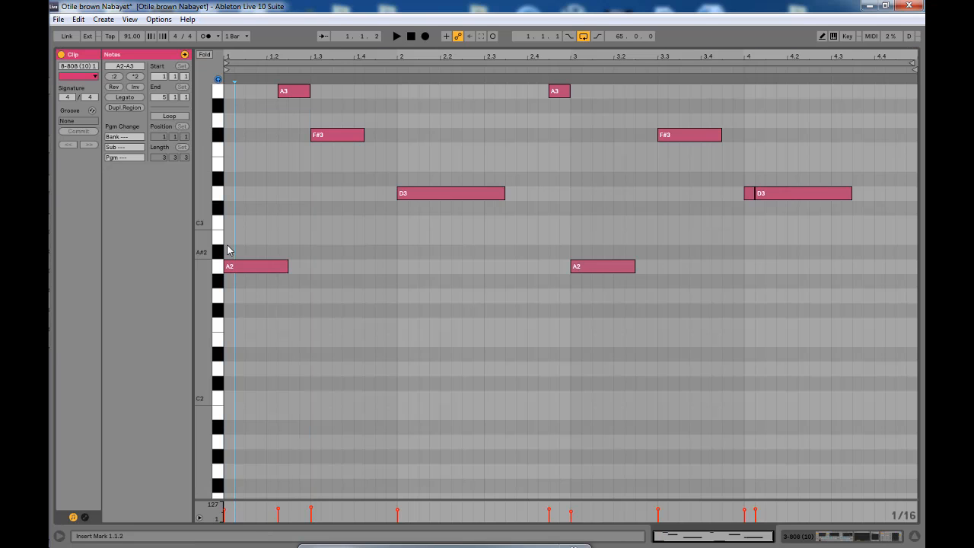
key("space")
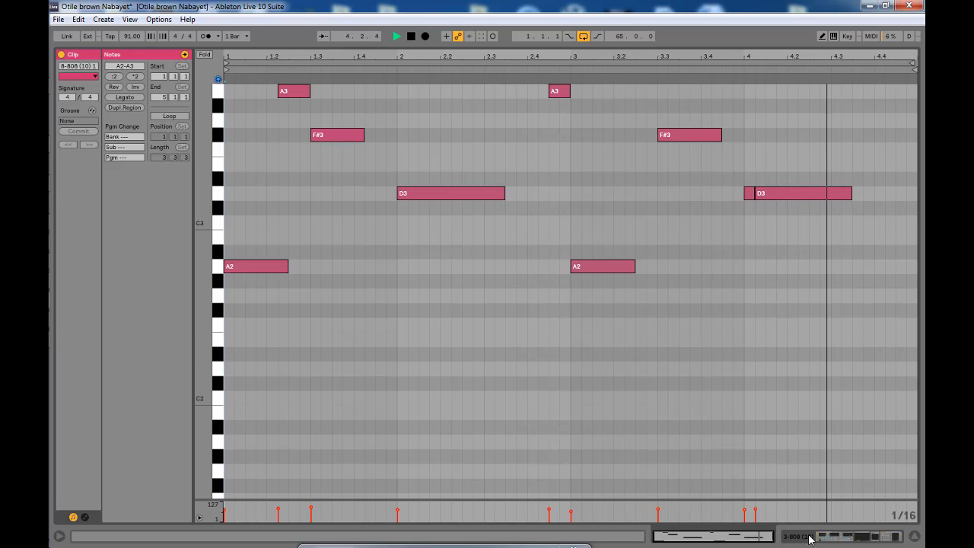
key("space")
left_click(915, 536)
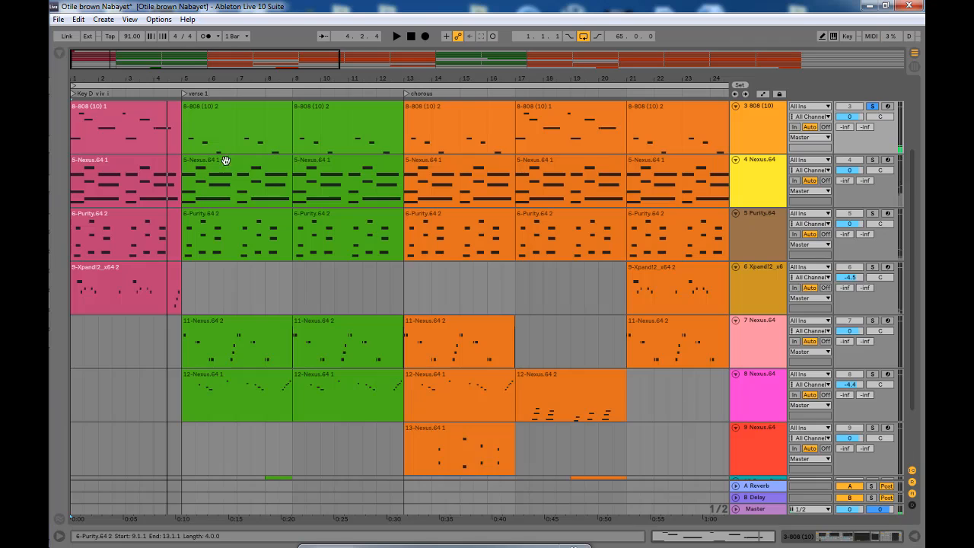
Step: Open the 808 (10) track's devices and examine the sampler's sample settings, including the root key
left_click(124, 132)
double_click(767, 116)
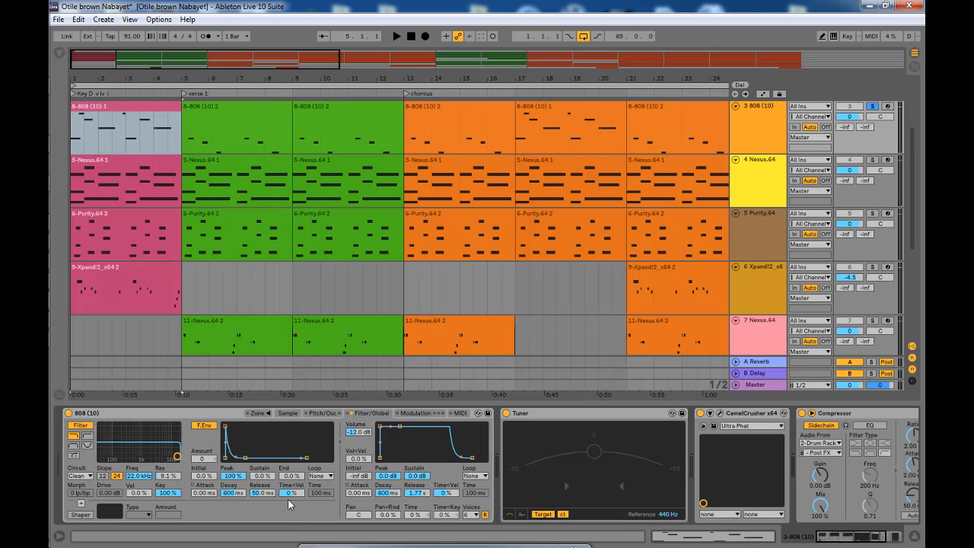
left_click(317, 414)
left_click(287, 412)
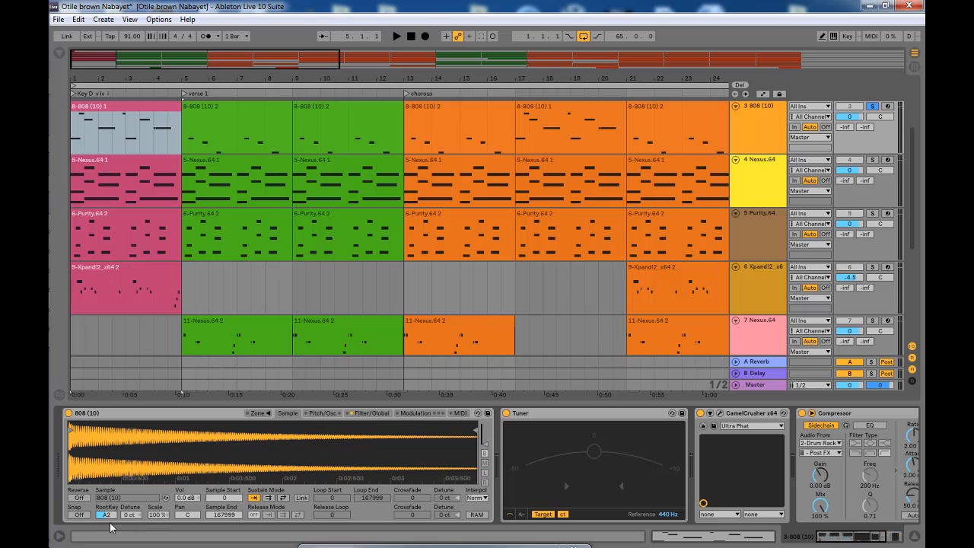
Step: Examine the rest of the 808 (10) device chain and inspect CamelCrusher's Ultra Phat patch in its plug-in window
left_click_drag(854, 543, 877, 545)
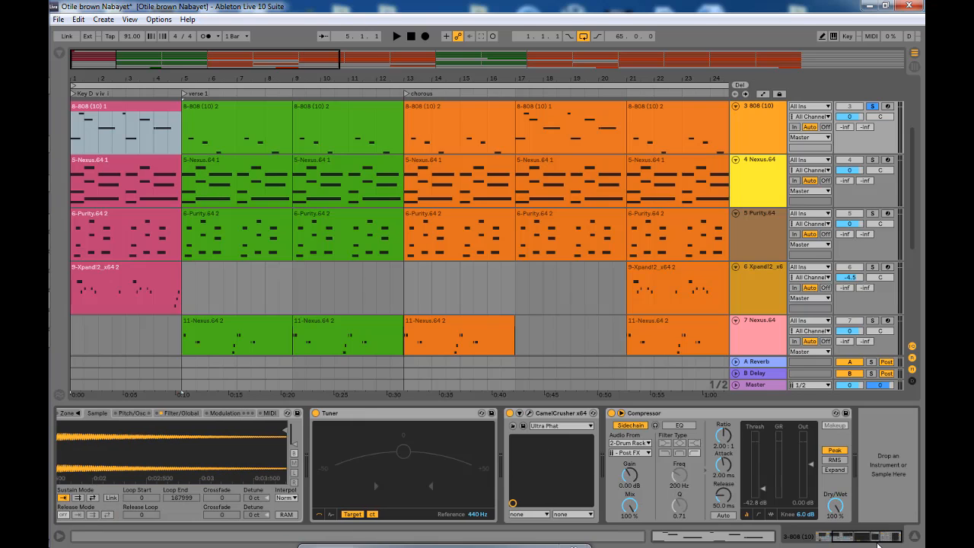
left_click(547, 416)
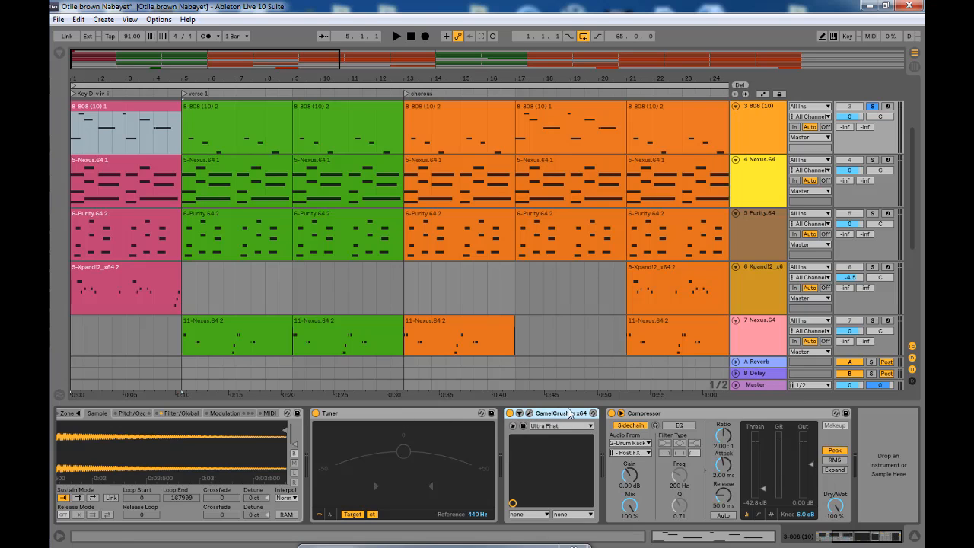
left_click(529, 413)
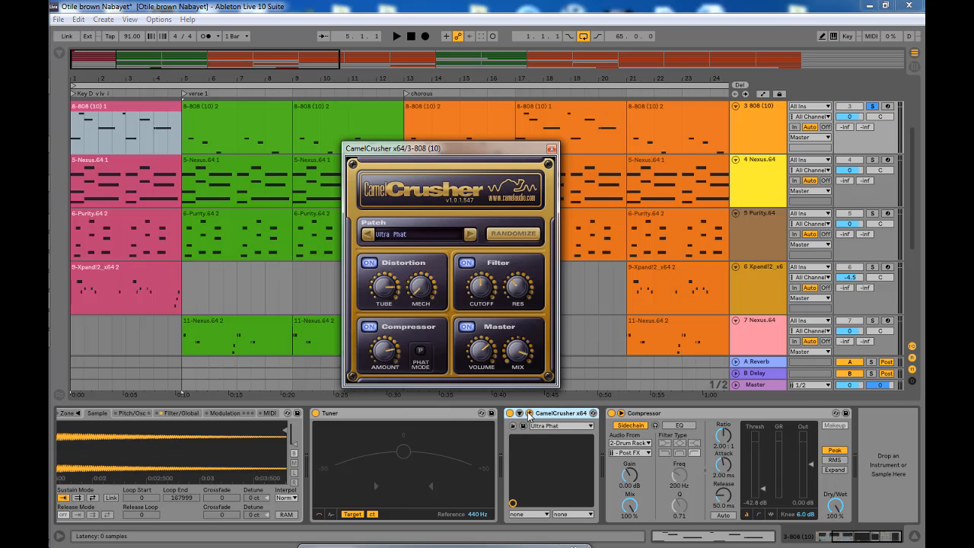
left_click_drag(421, 151, 408, 145)
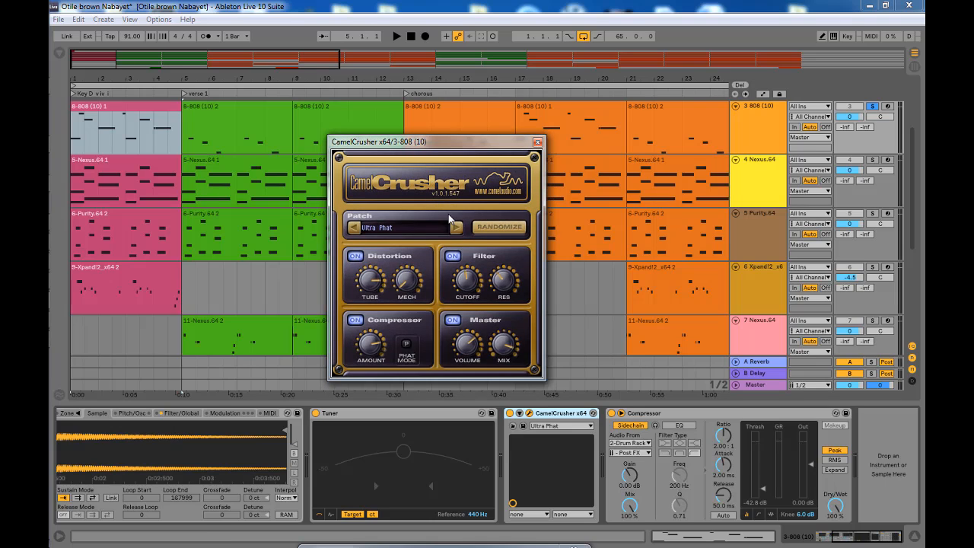
left_click(538, 142)
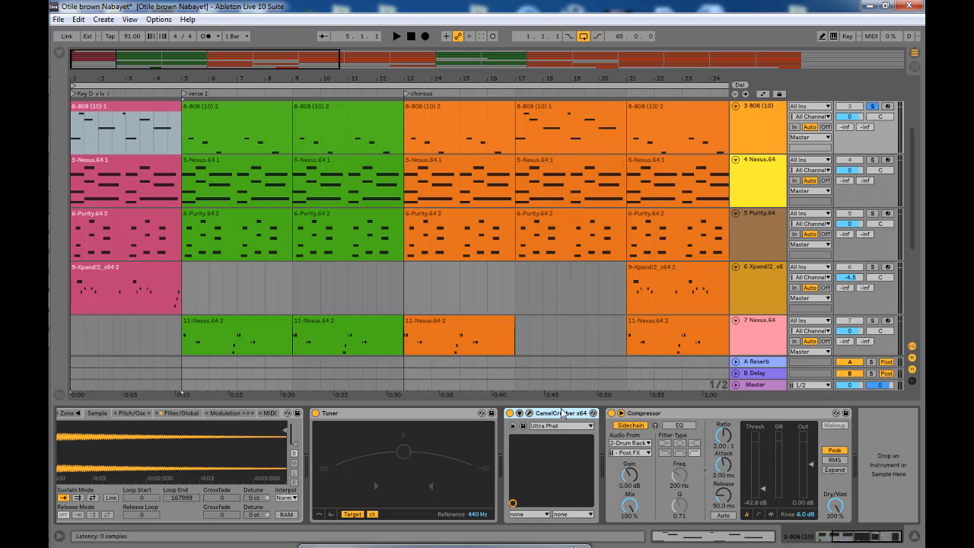
Step: Bypass CamelCrusher and the Compressor on the 808 (10) track and play the dry bass
left_click(509, 413)
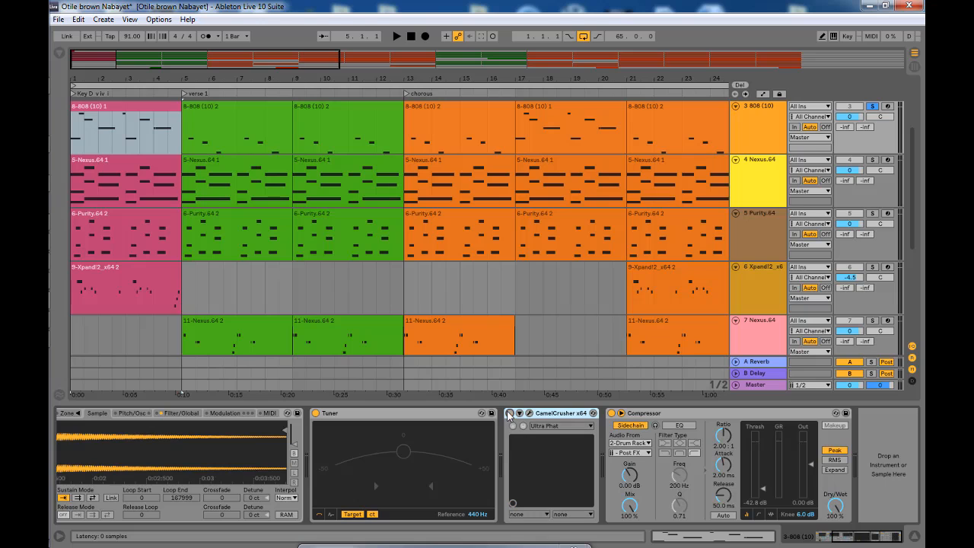
left_click(612, 413)
key("space")
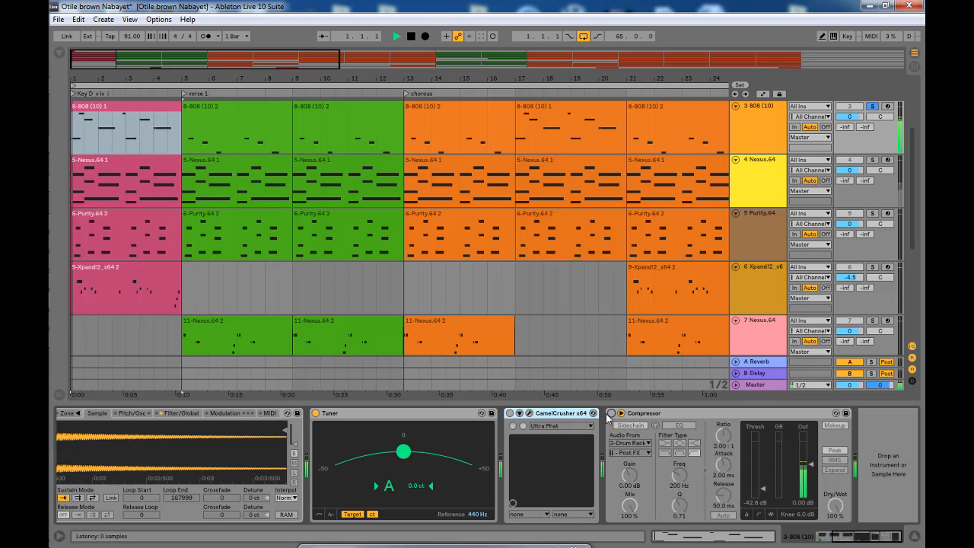
key("space")
Step: Re-enable CamelCrusher and play the bass with its distortion while the Compressor stays off
left_click(509, 413)
key("space")
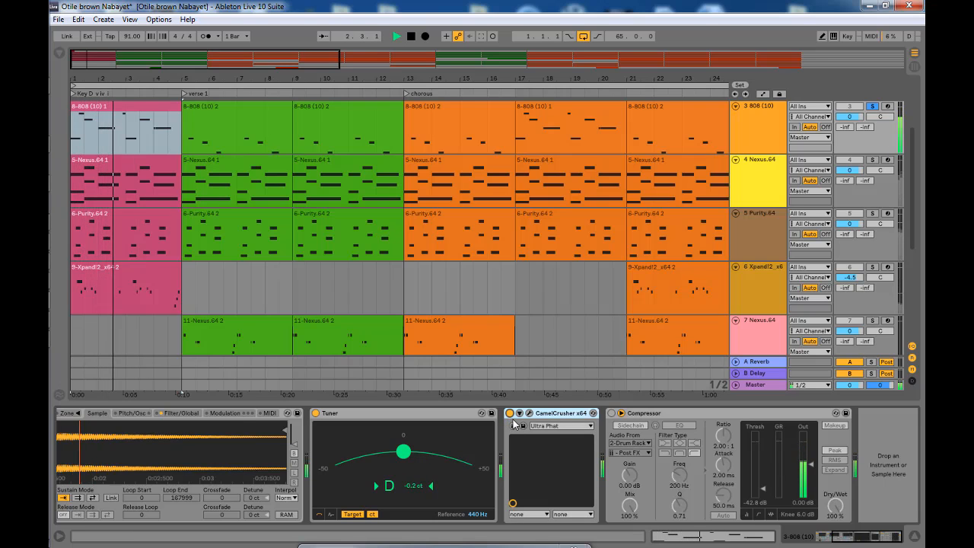
key("space")
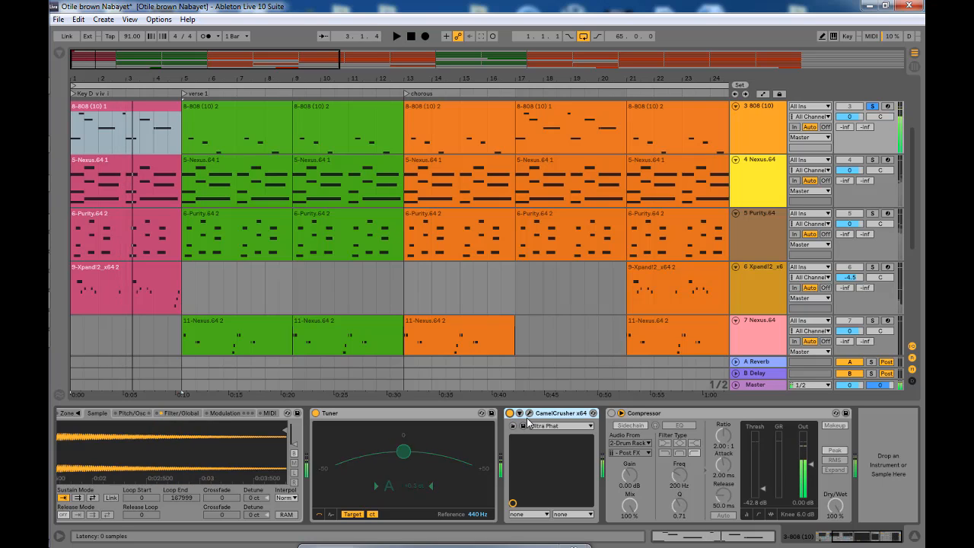
Step: Reopen the CamelCrusher window to examine its knob settings while playing the bass, and close it
left_click(530, 413)
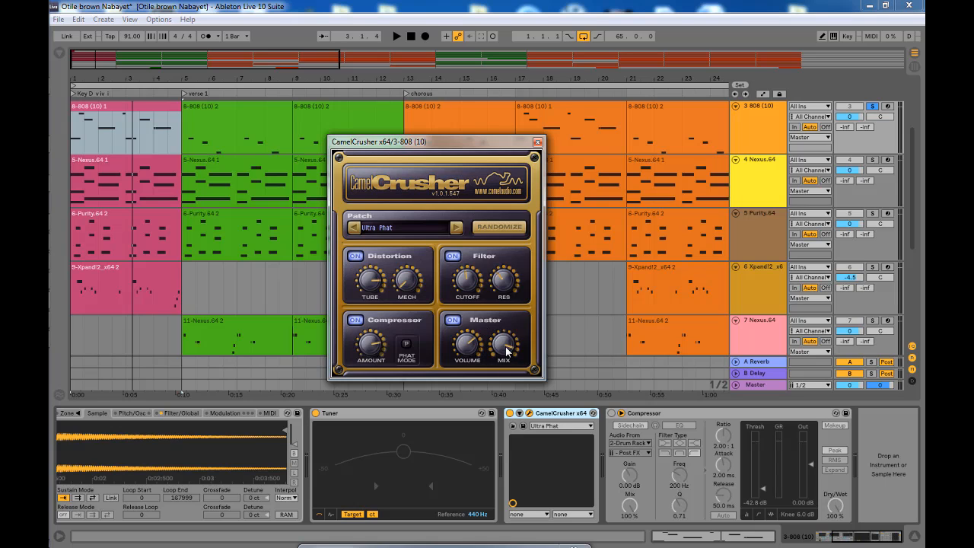
key("space")
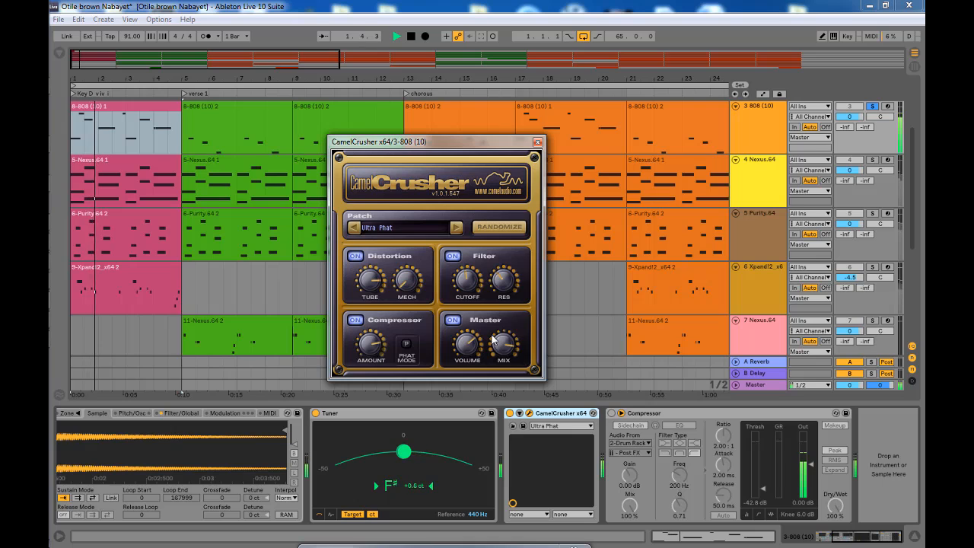
key("space")
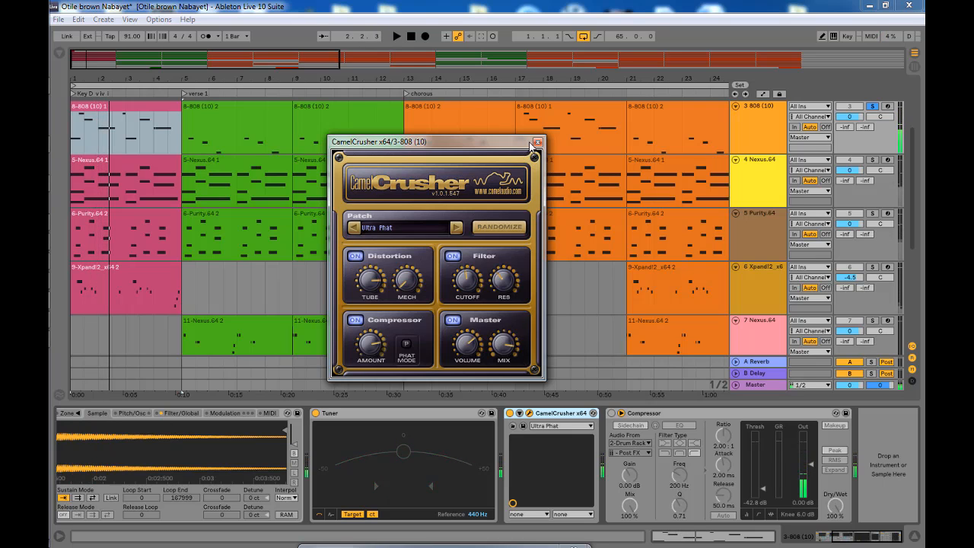
left_click(537, 142)
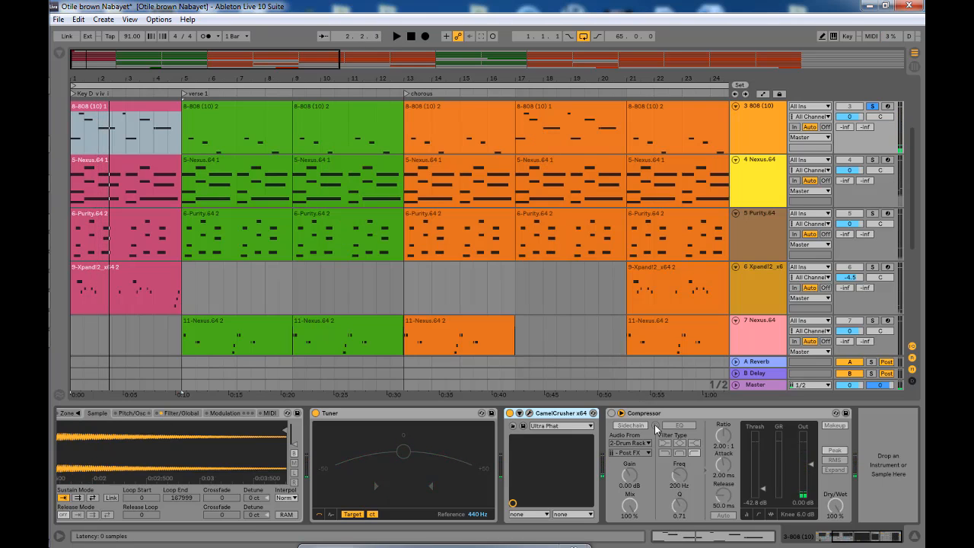
Step: Re-enable the sidechain Compressor on the 808 (10) track and play the bass through it
left_click(612, 413)
key("space")
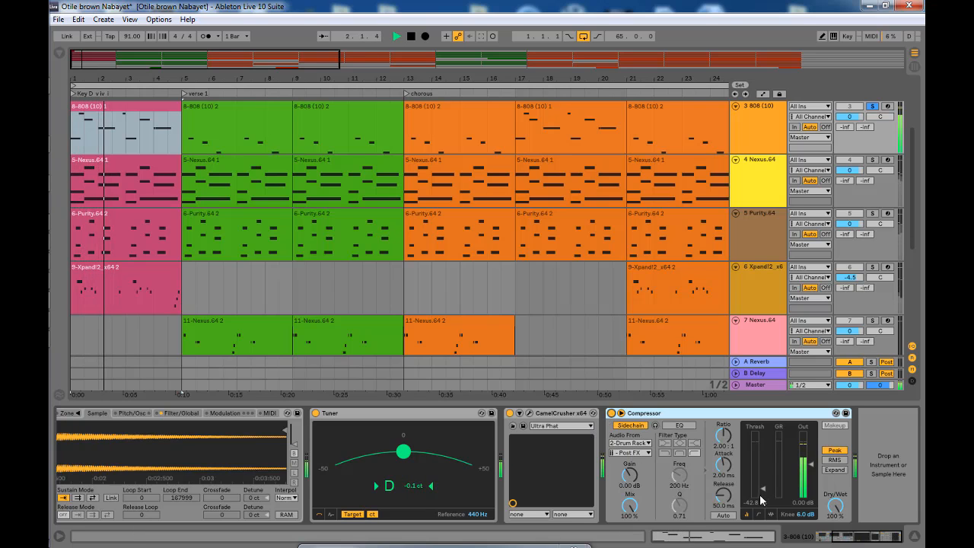
key("space")
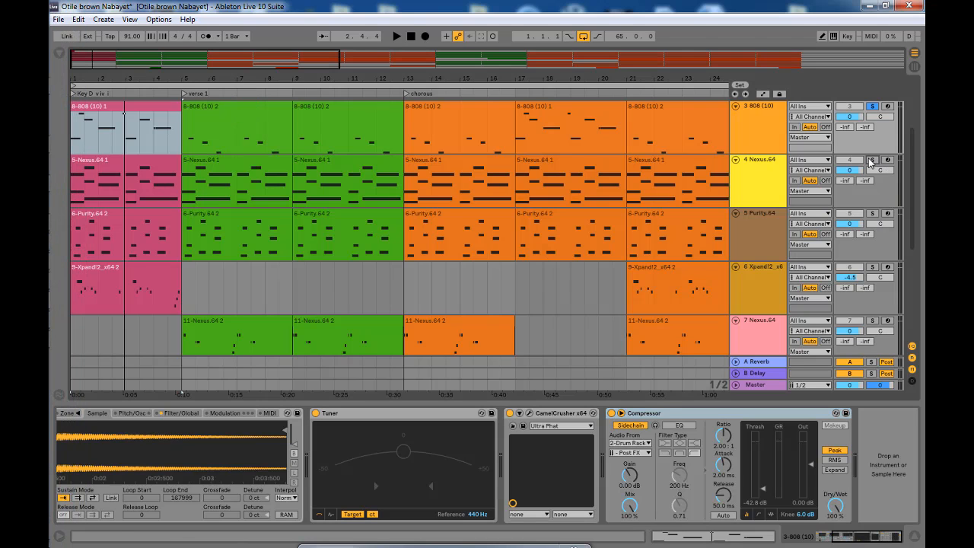
Step: Solo the 4 Nexus.64 track, play its intro clip's chords in the note editor, and return to the arrangement
double_click(120, 168)
key("space")
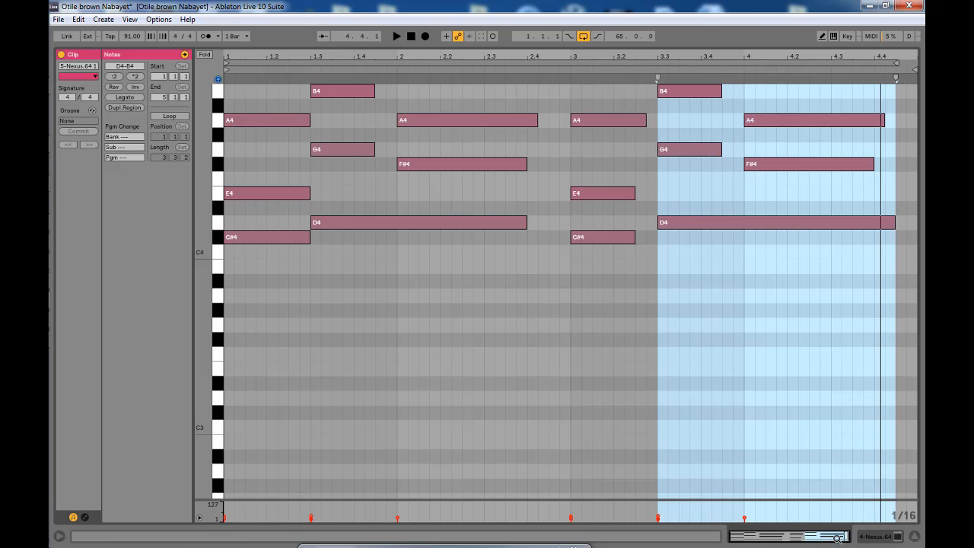
left_click(916, 537)
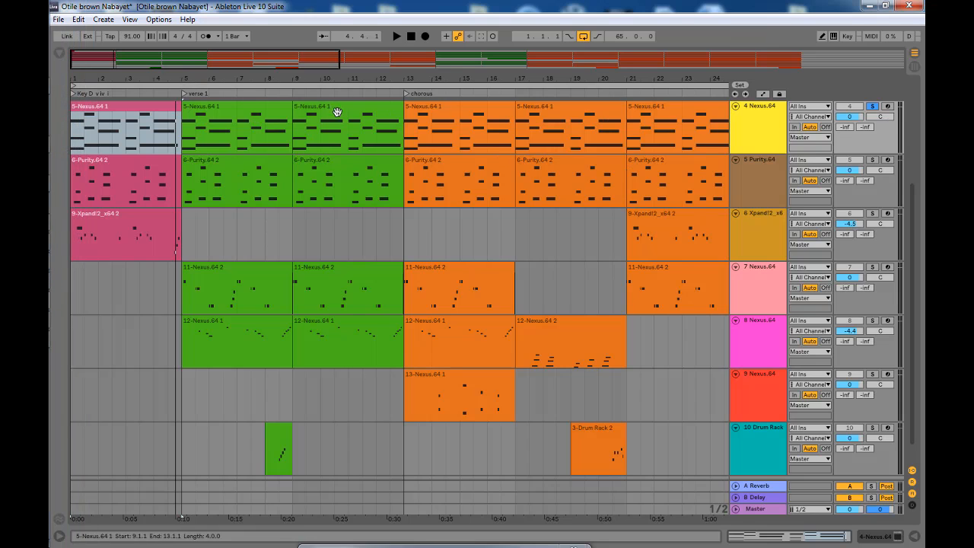
Step: Open the Nexus plug-in on track 4, examine its PD Ambient Pad 1 preset, and close the plug-in window
double_click(763, 117)
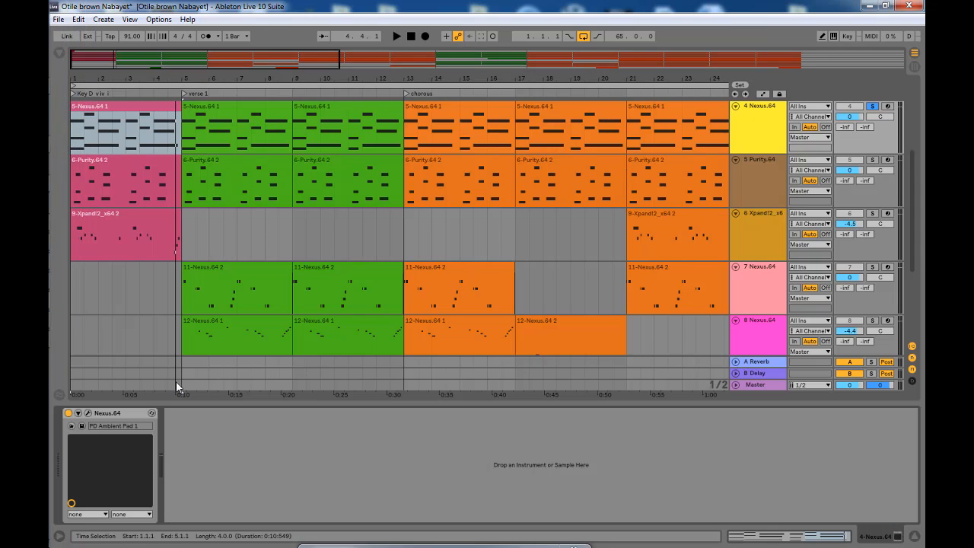
left_click(88, 413)
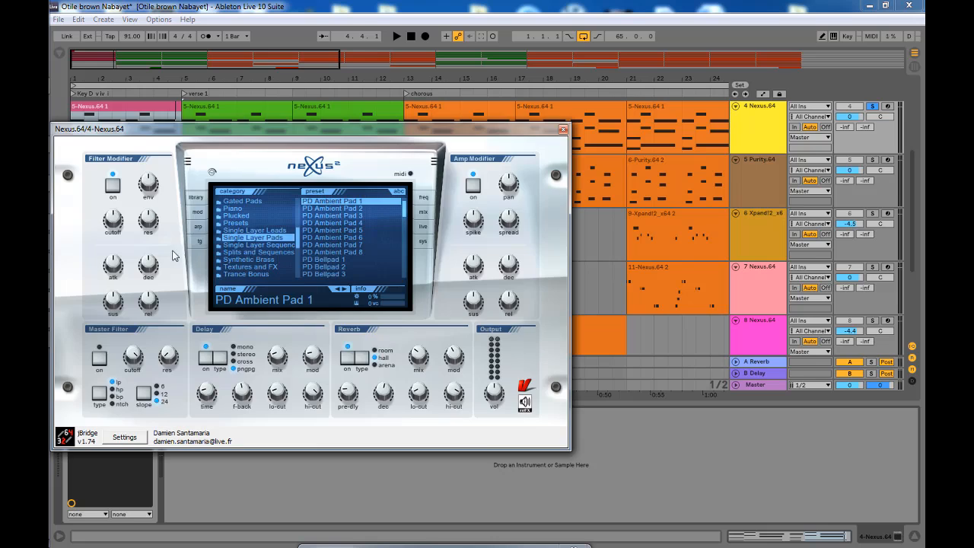
left_click_drag(242, 133, 268, 165)
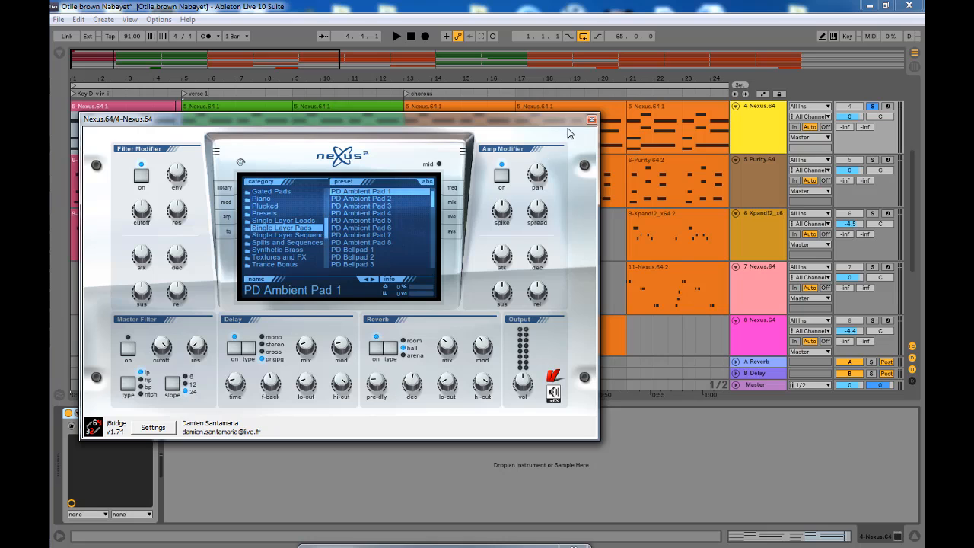
left_click(591, 121)
Step: Solo the 5 Purity.64 track, play its intro clip in the note editor, and return to the arrangement
left_click(116, 191)
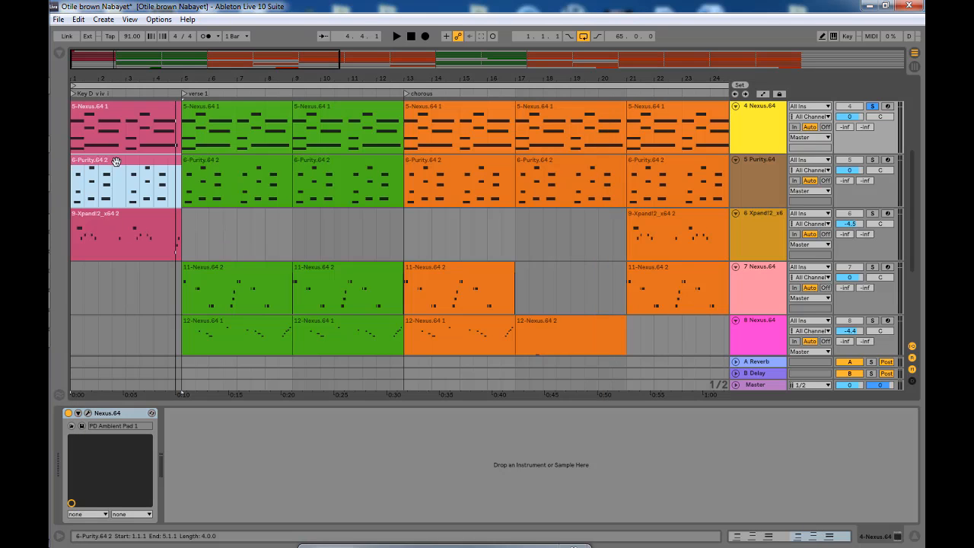
left_click(773, 189)
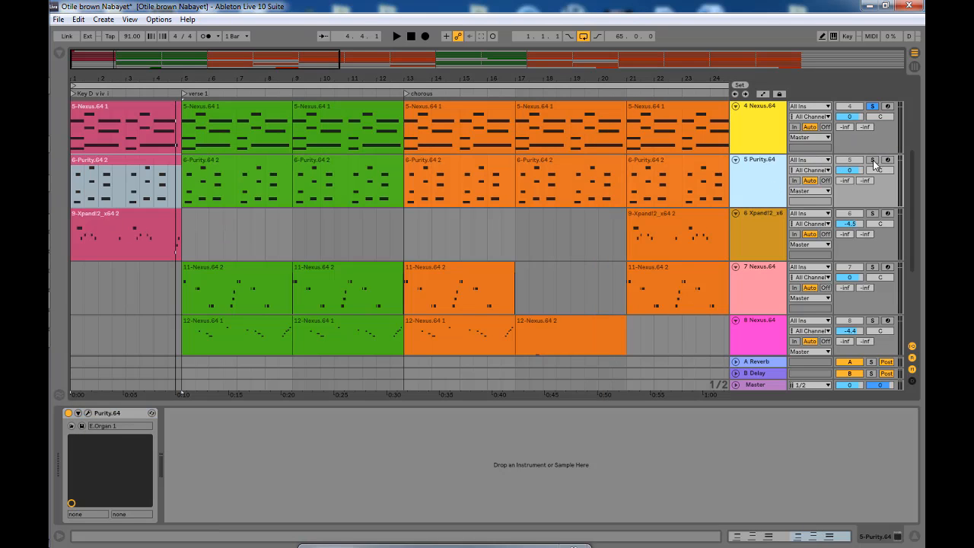
double_click(175, 199)
key("space")
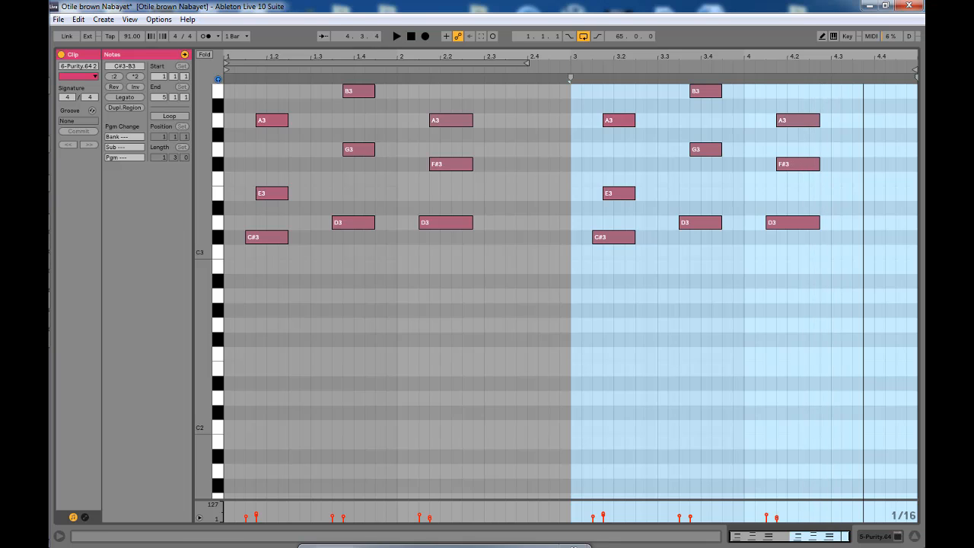
left_click(915, 537)
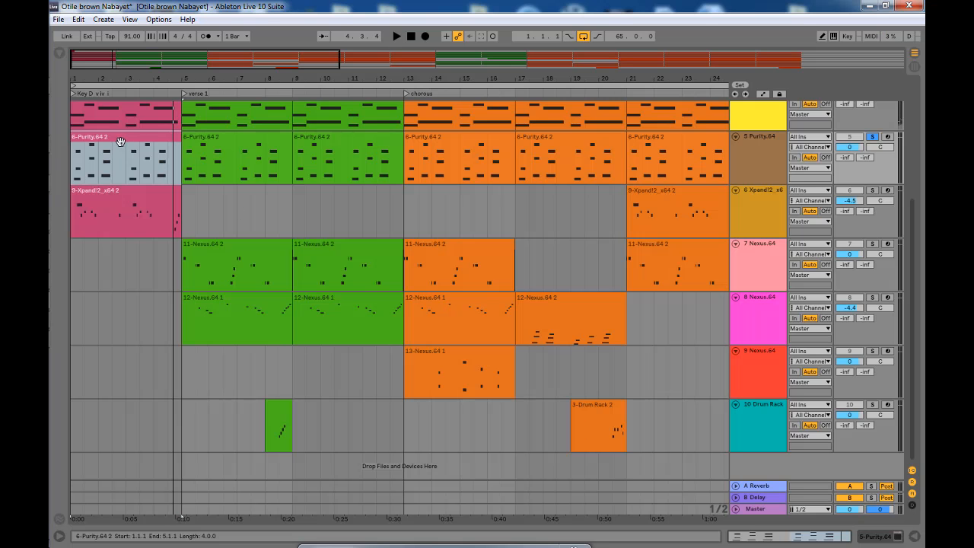
Step: Open track 5's Purity plug-in, show where the E.Organ 1 sound sits in the 051 Organ bank, and close the window
double_click(765, 153)
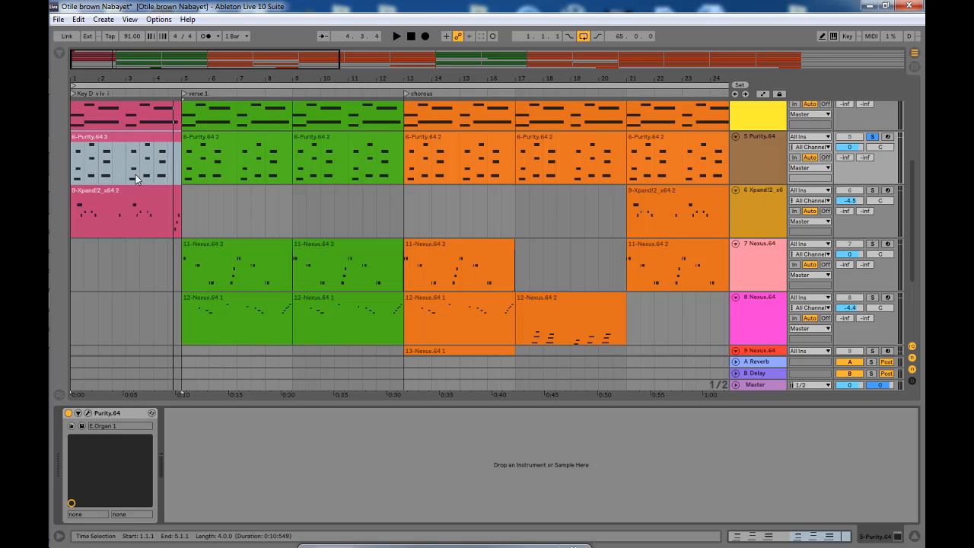
left_click(88, 413)
left_click_drag(156, 138, 282, 111)
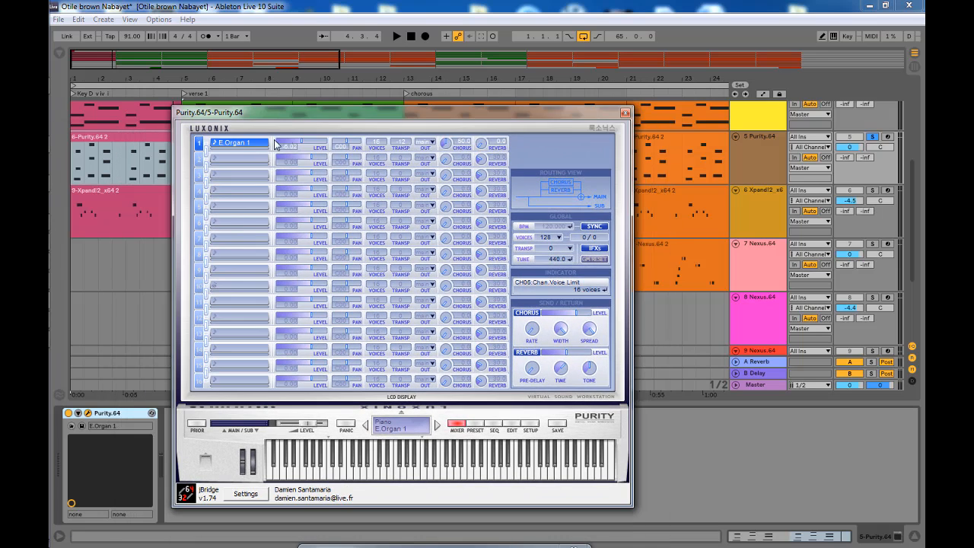
left_click(235, 145)
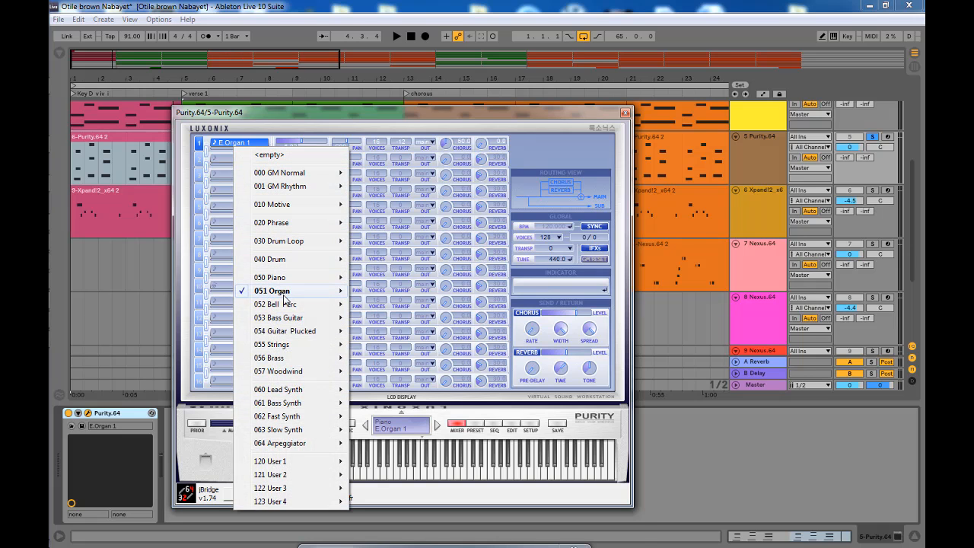
mouse_move(263, 293)
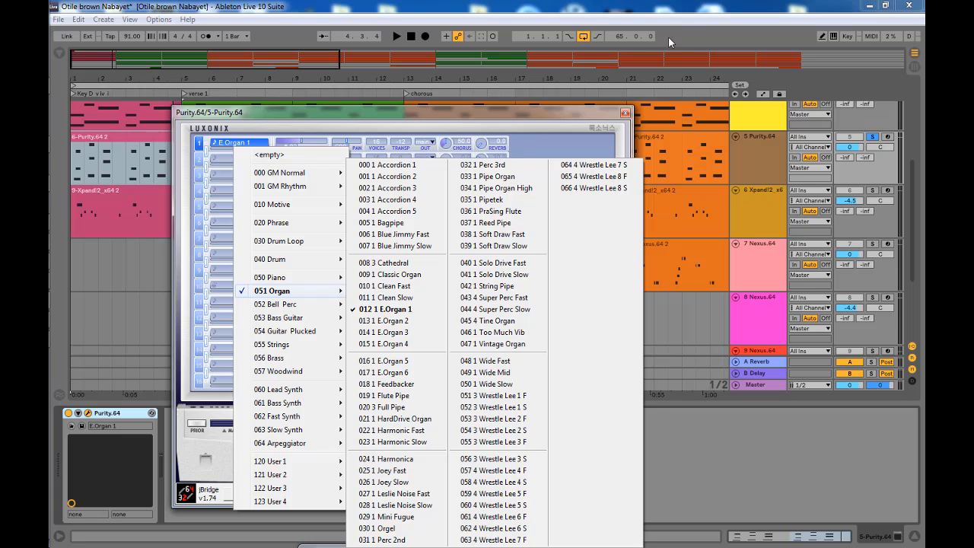
left_click(791, 6)
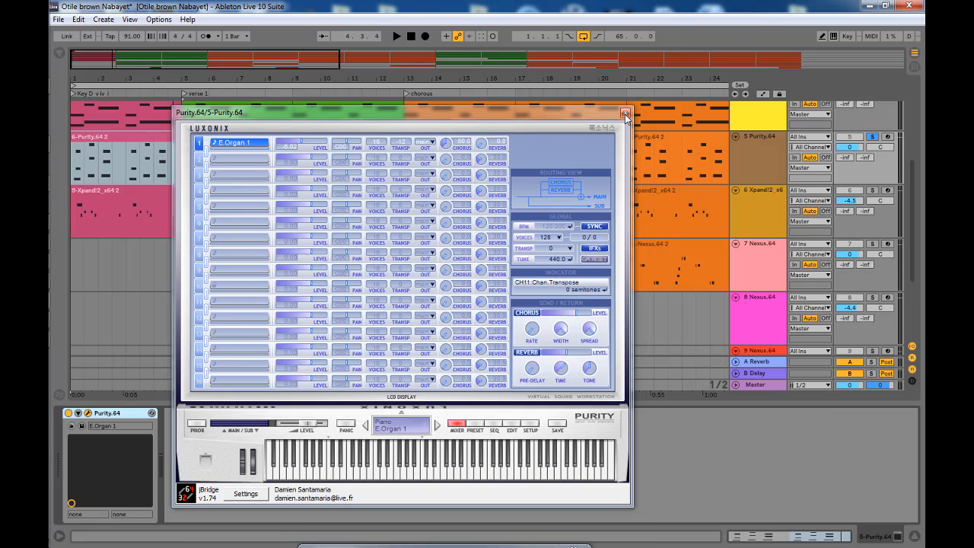
left_click(625, 114)
Step: Solo the 6 Xpand!2_x64 track, play its intro clip's melody in the note editor, and return to the arrangement
left_click(105, 200)
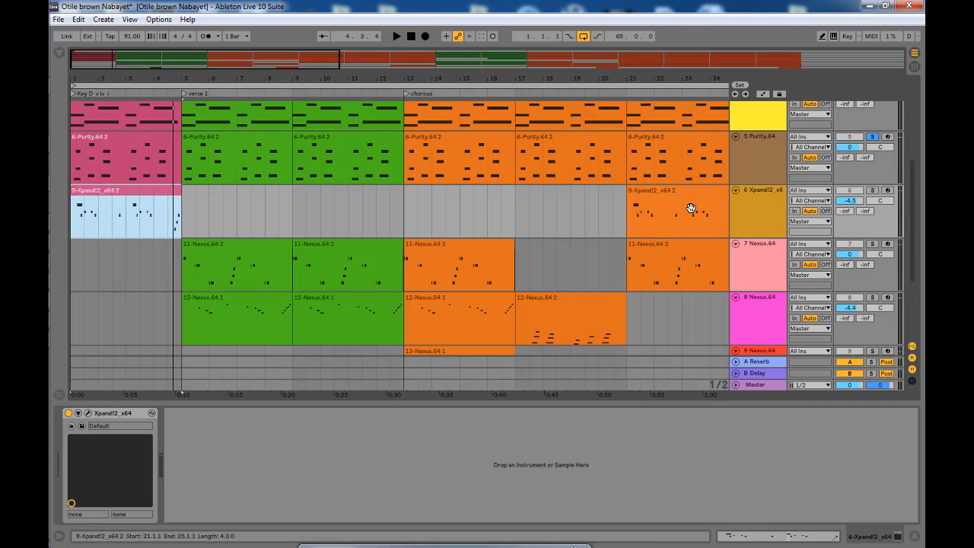
left_click(872, 192)
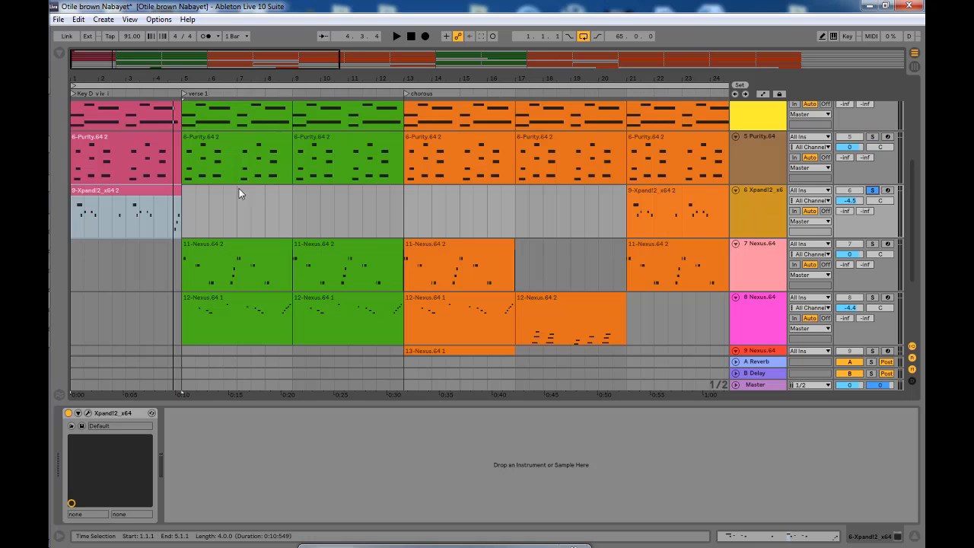
double_click(90, 195)
key("space")
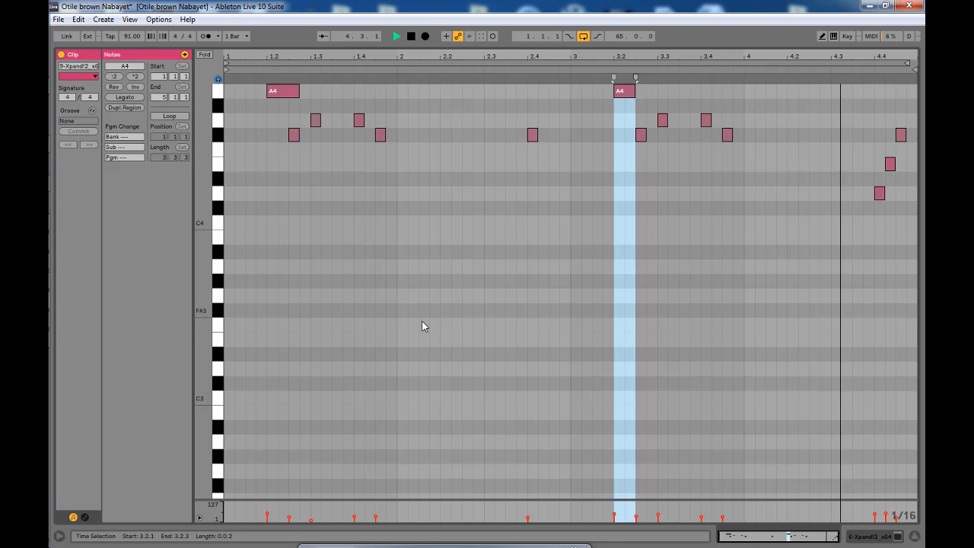
key("space")
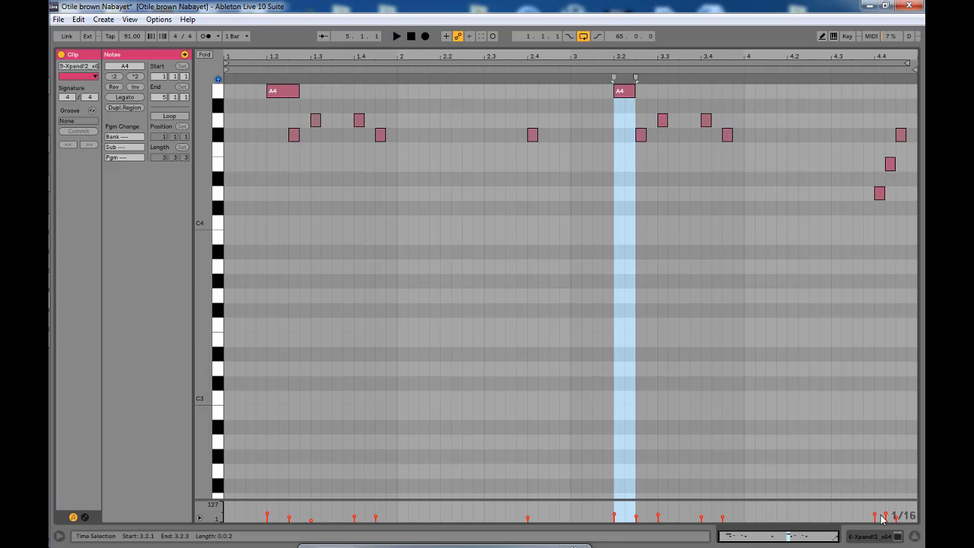
left_click(915, 536)
Step: Open track 6's Xpand!2 plug-in, show where Wavetable Lead+ sits in the 008 Hard Leads category, and close the window
left_click(677, 193)
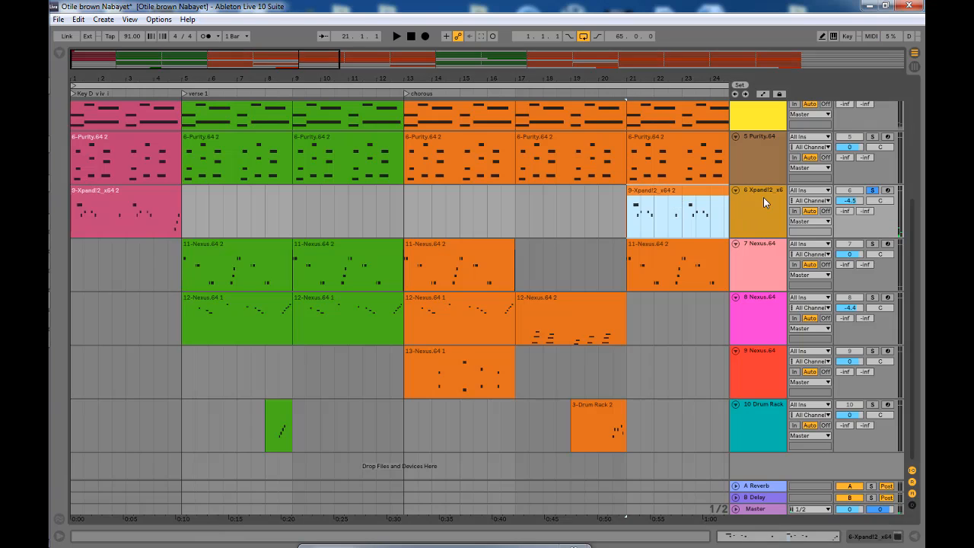
double_click(762, 197)
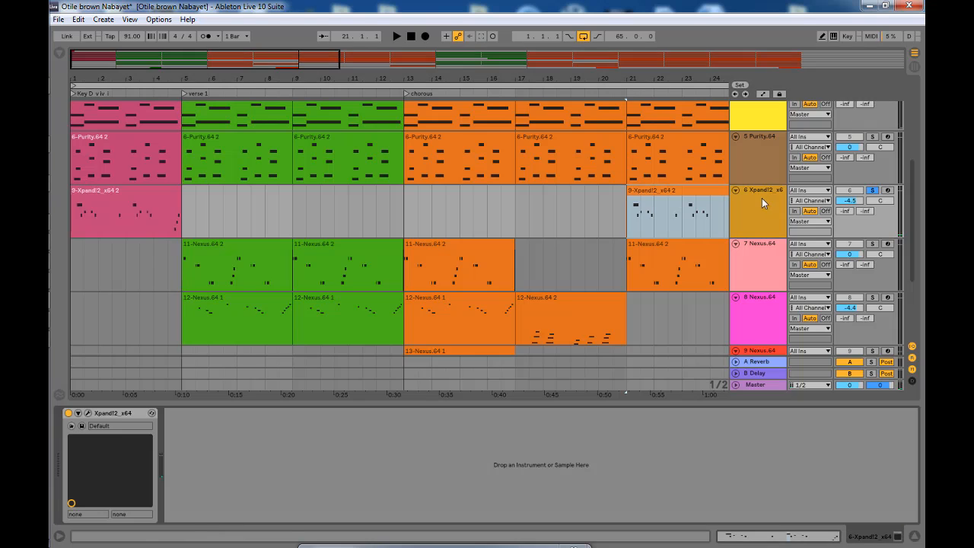
left_click(88, 413)
left_click_drag(426, 213, 265, 103)
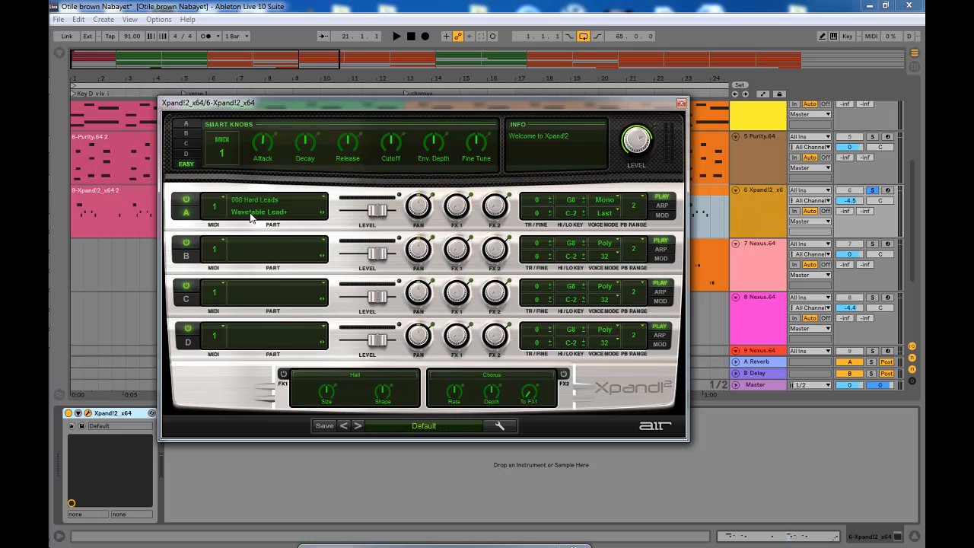
left_click(270, 216)
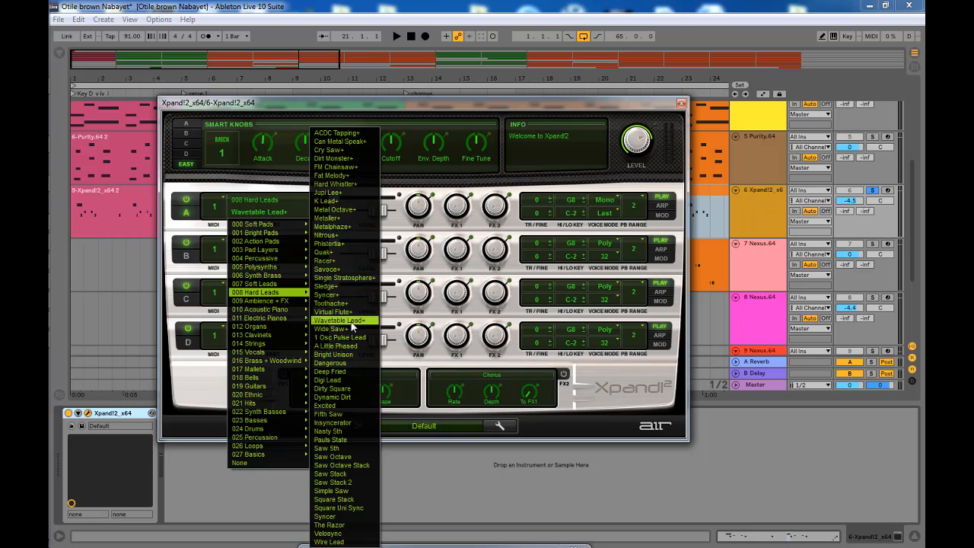
left_click(490, 109)
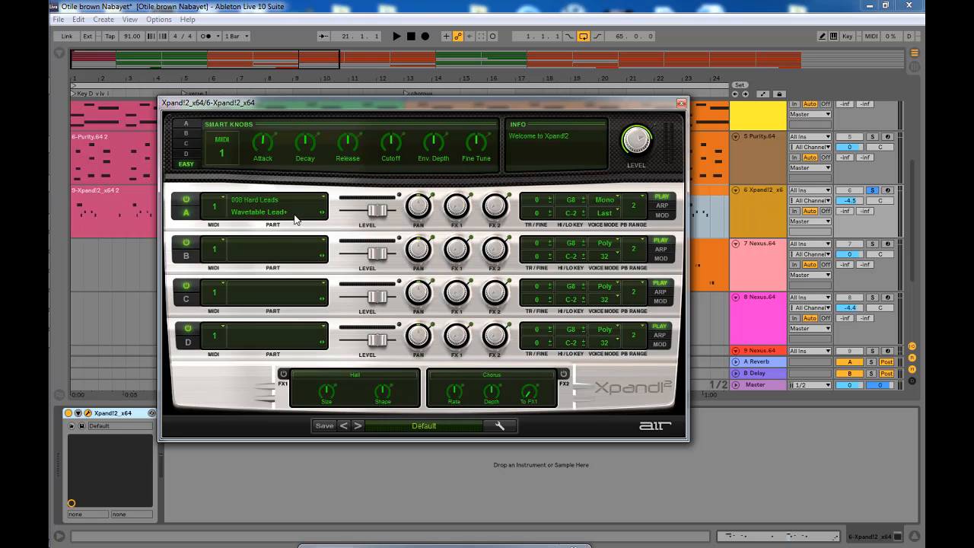
left_click(681, 103)
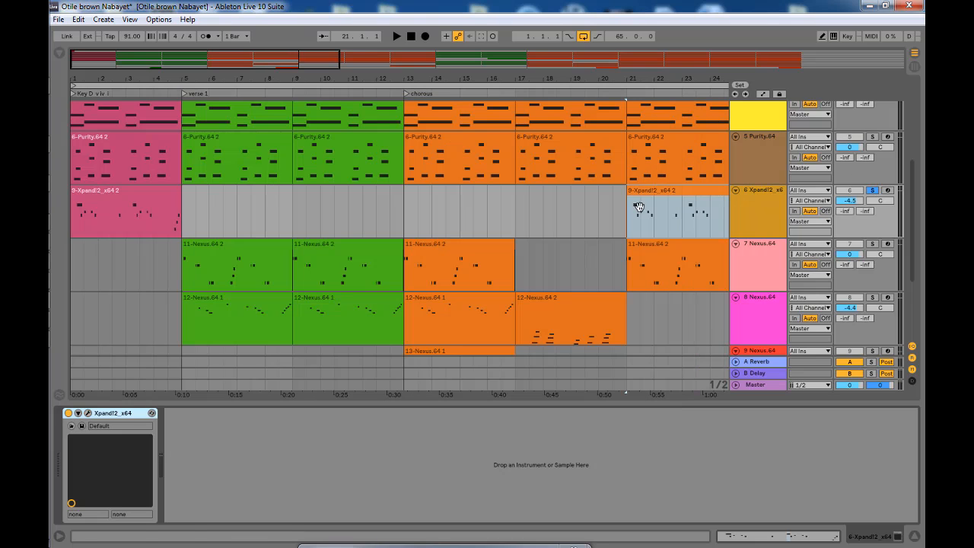
Step: Select track 6's intro clip, hide the device view, and select the first verse clip on the 2 Drum Rack track
left_click(119, 202)
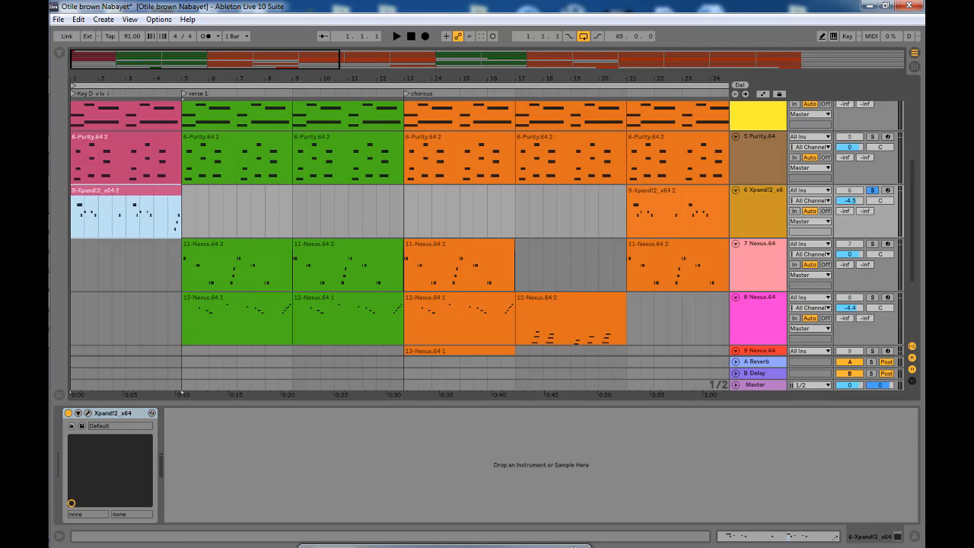
left_click(913, 537)
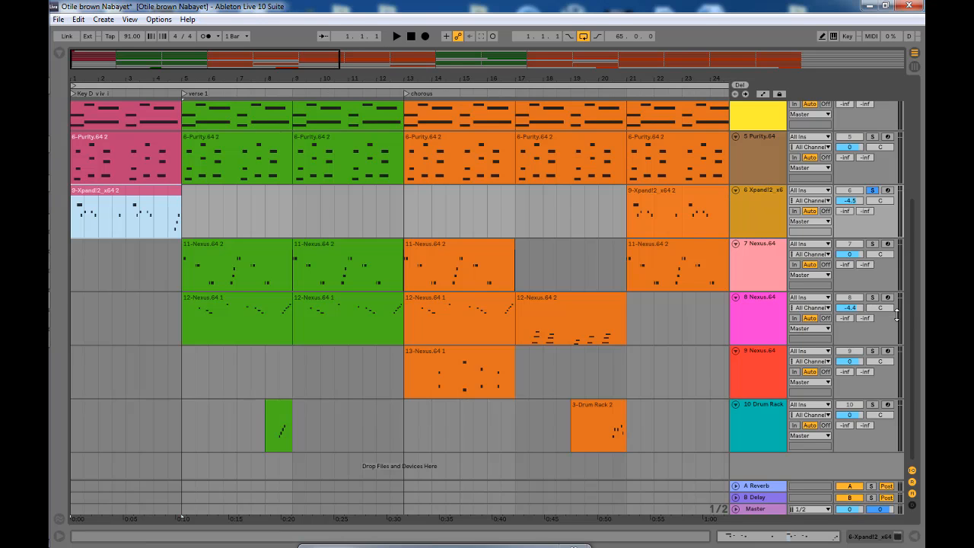
left_click_drag(915, 302, 901, 138)
left_click(245, 175)
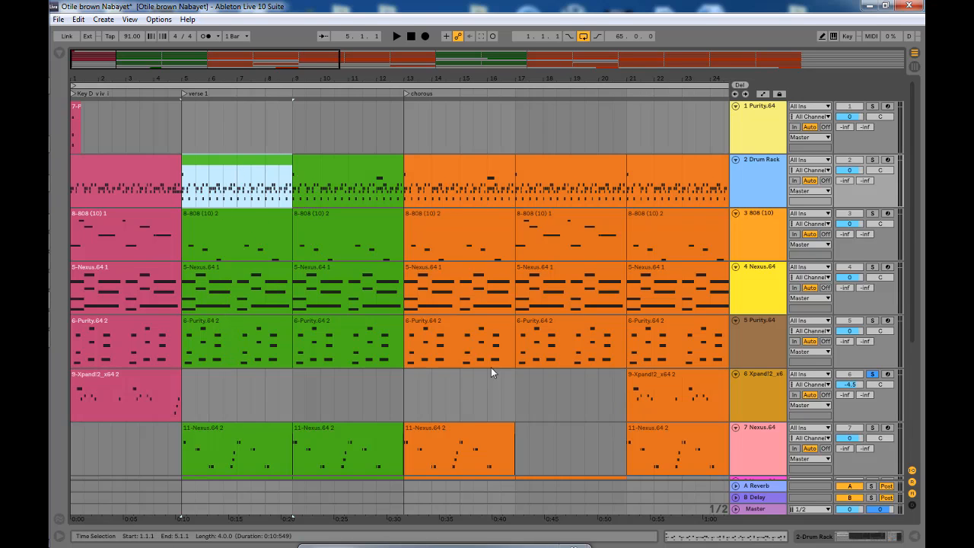
left_click_drag(916, 105, 913, 166)
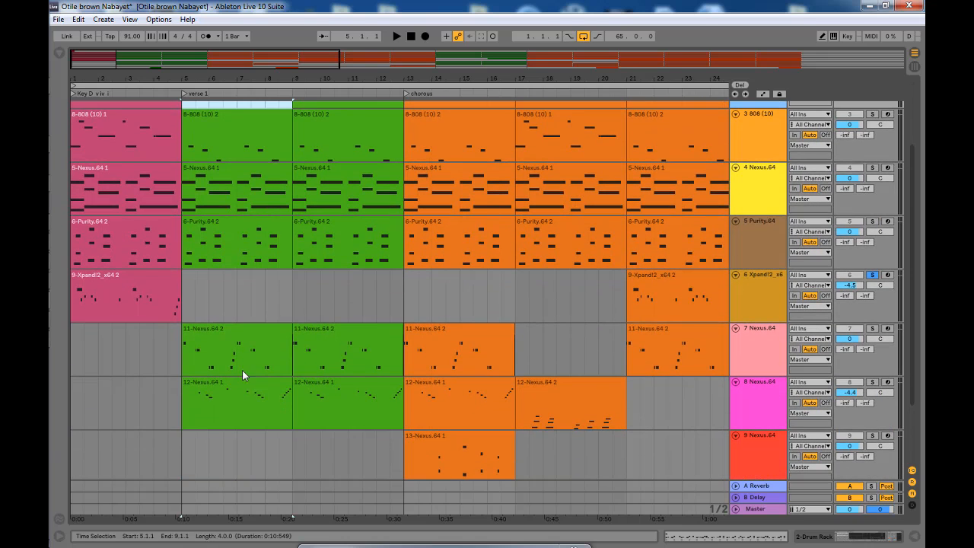
Step: Solo the 7 Nexus.64 track, play its first verse clip in the note editor, stop playback, and return to the arrangement
left_click(214, 333)
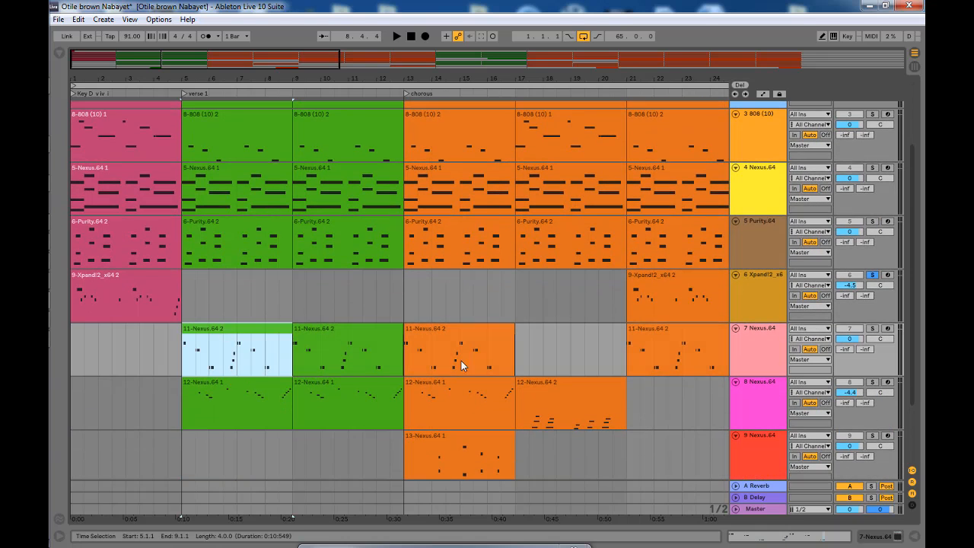
left_click(768, 333)
left_click(872, 328)
key("space")
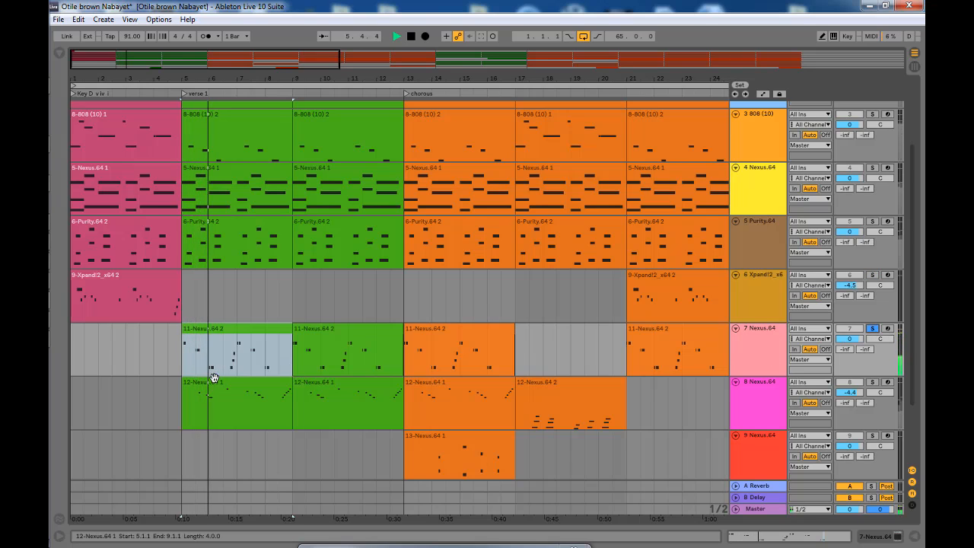
double_click(220, 356)
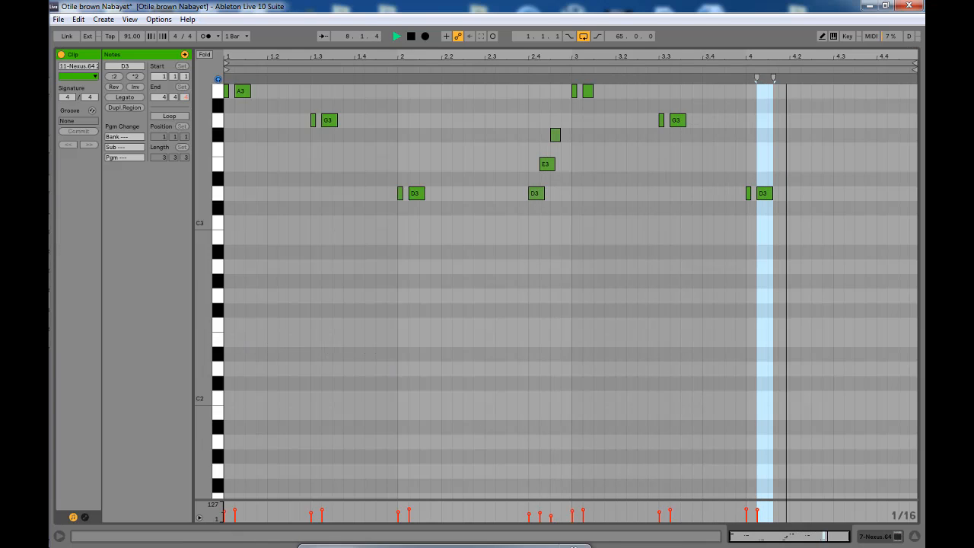
key("space")
left_click(915, 537)
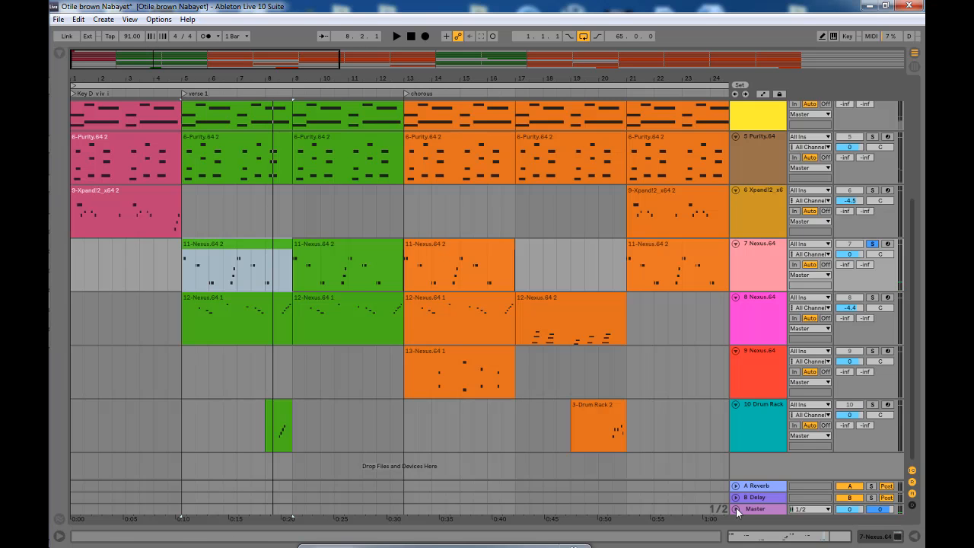
Step: Open the Nexus plug-in on track 7, examine its BA E-Bass 1 preset in the XP Guitars category, and close the window
left_click(764, 272)
double_click(764, 272)
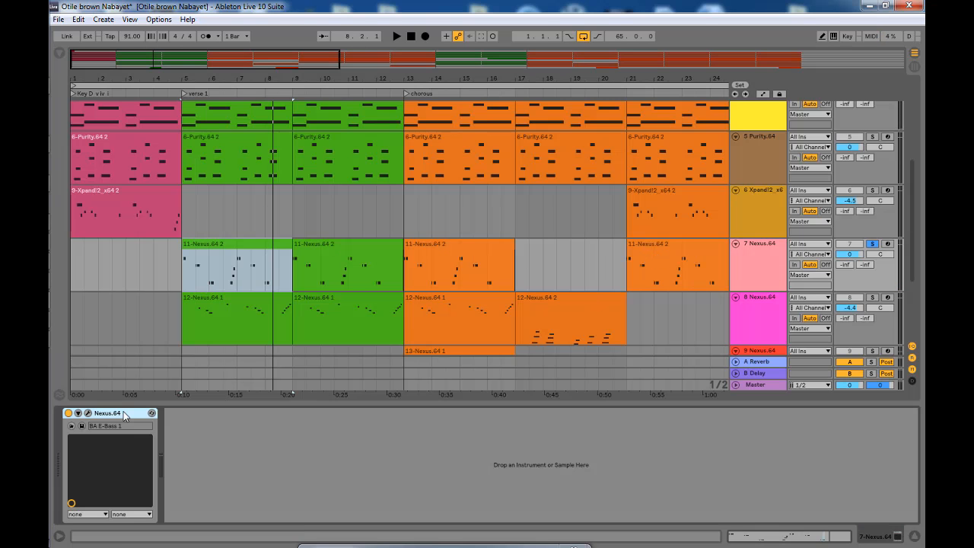
left_click(88, 413)
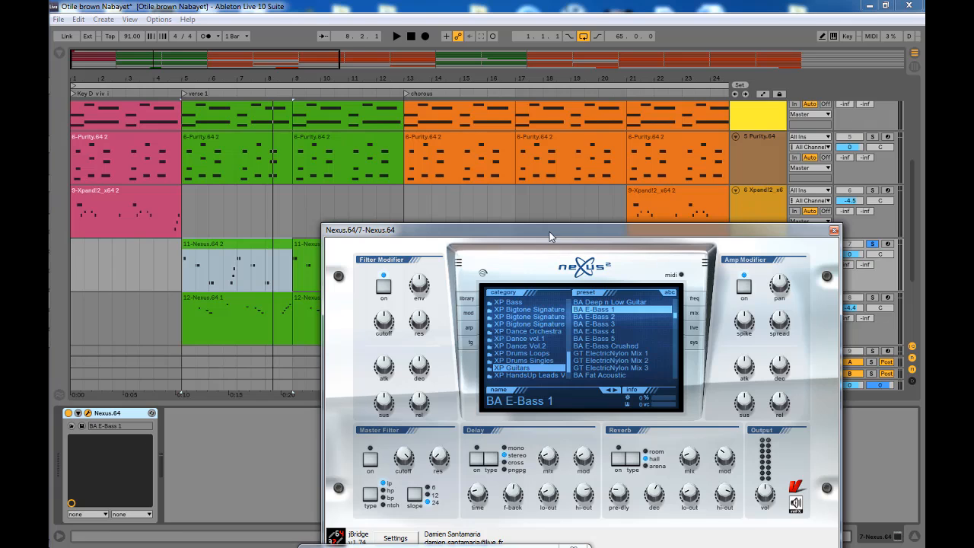
left_click_drag(548, 228, 437, 122)
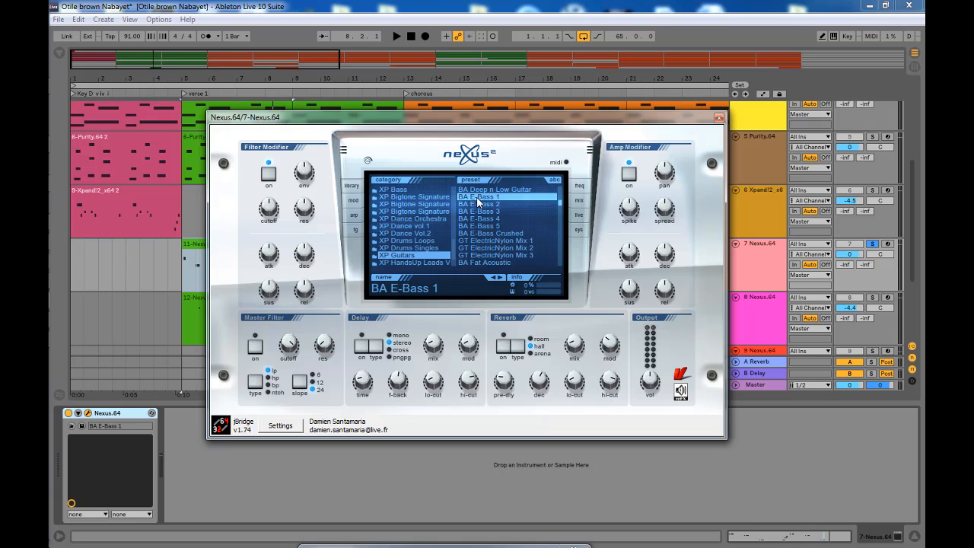
left_click(718, 119)
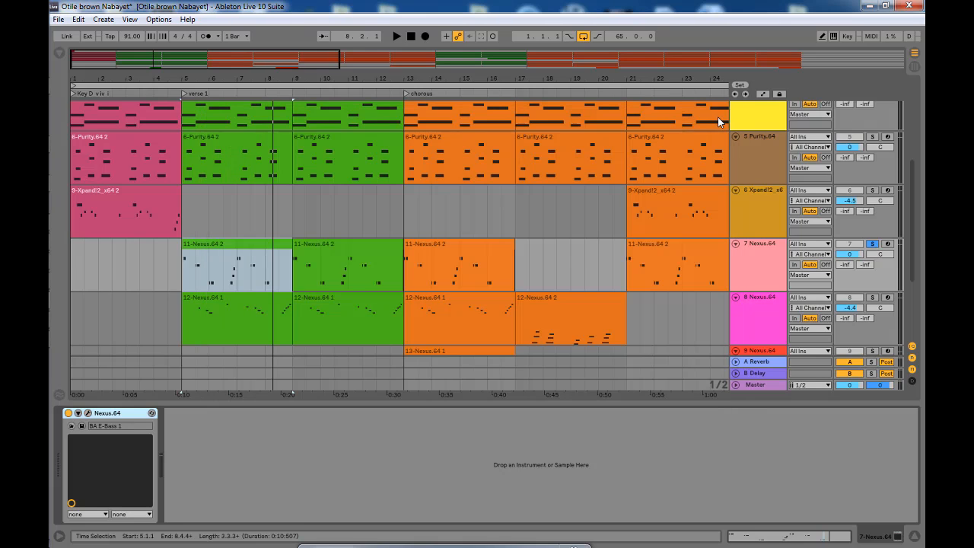
Step: Solo the 8 Nexus.64 track, play its first verse clip in the note editor, and return to the arrangement
left_click(256, 245)
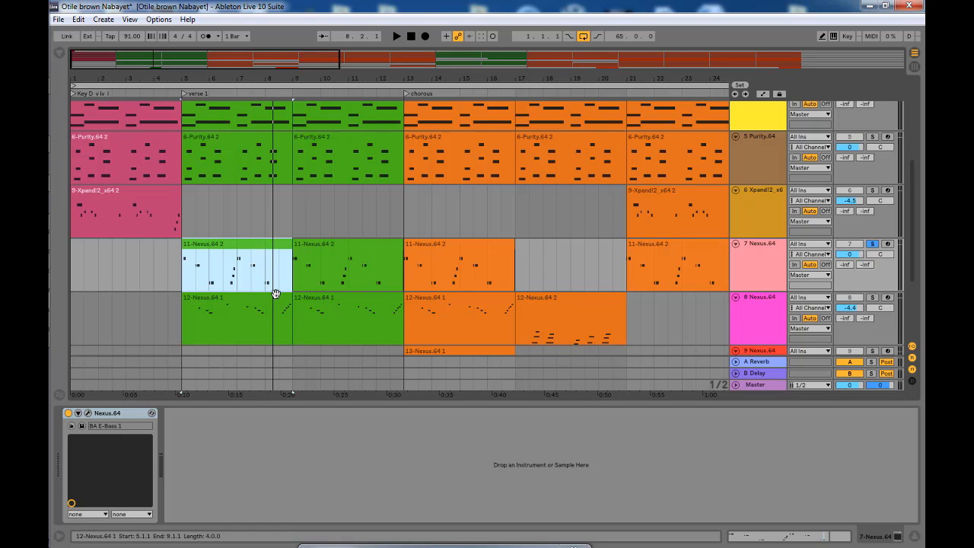
left_click(217, 306)
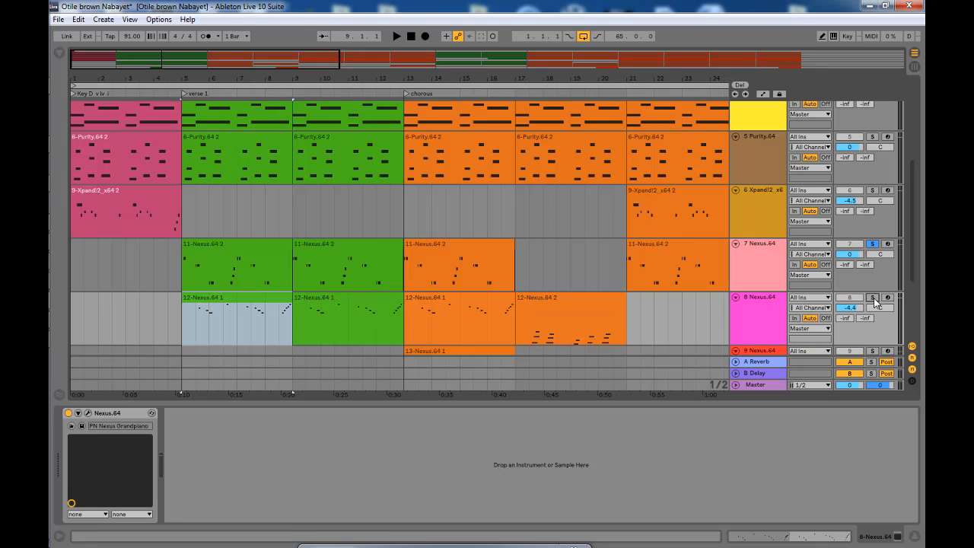
double_click(241, 305)
key("space")
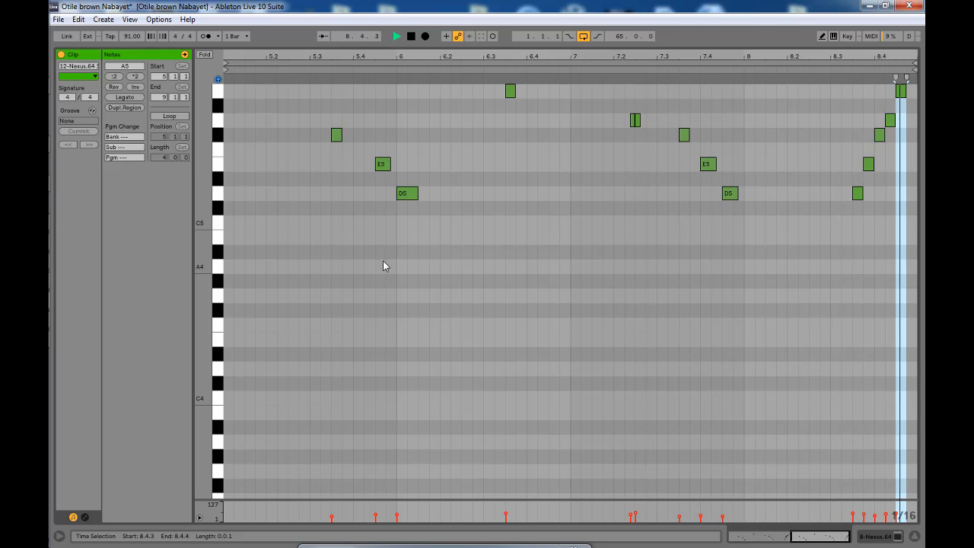
left_click(914, 537)
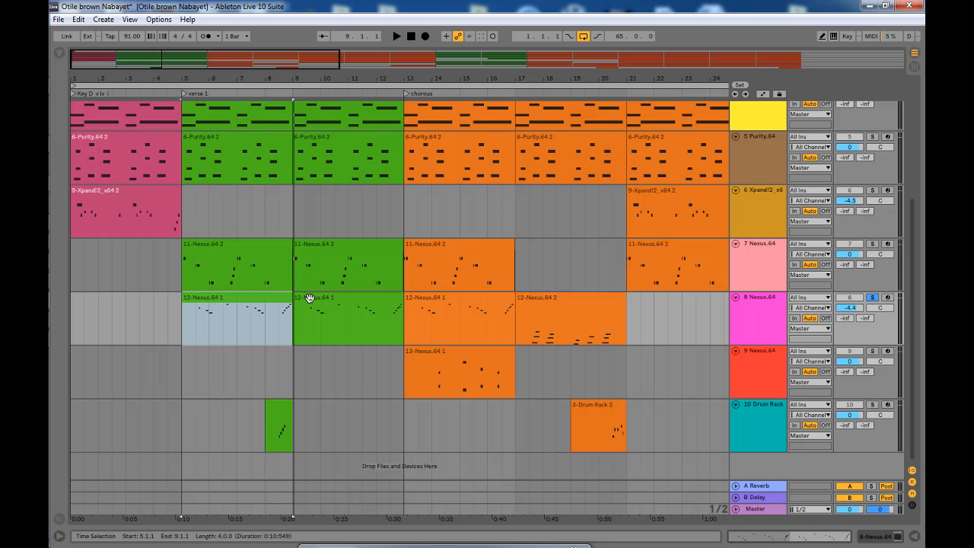
Step: Open track 8's Nexus plug-in, examine its PN Nexus Grandpiano preset in the Piano category, and close the window
double_click(767, 325)
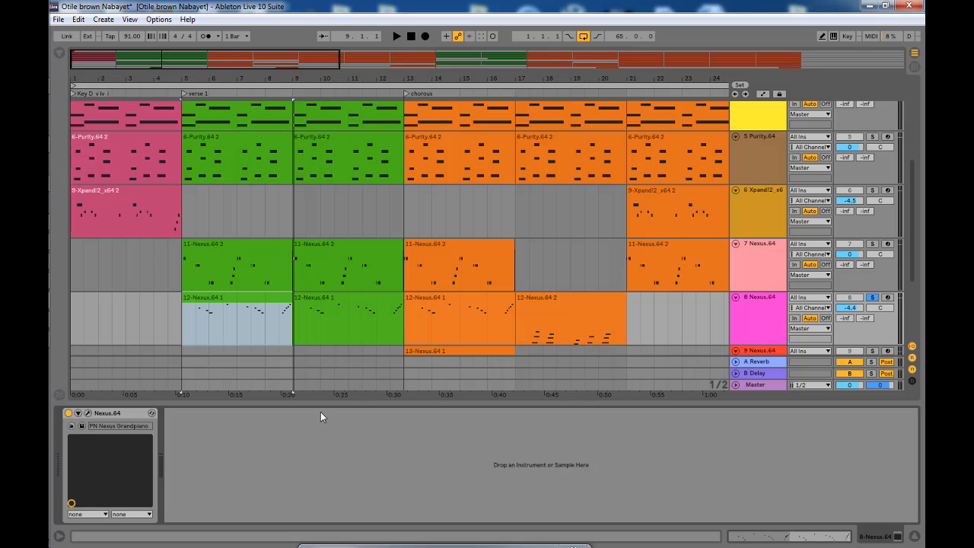
left_click(88, 413)
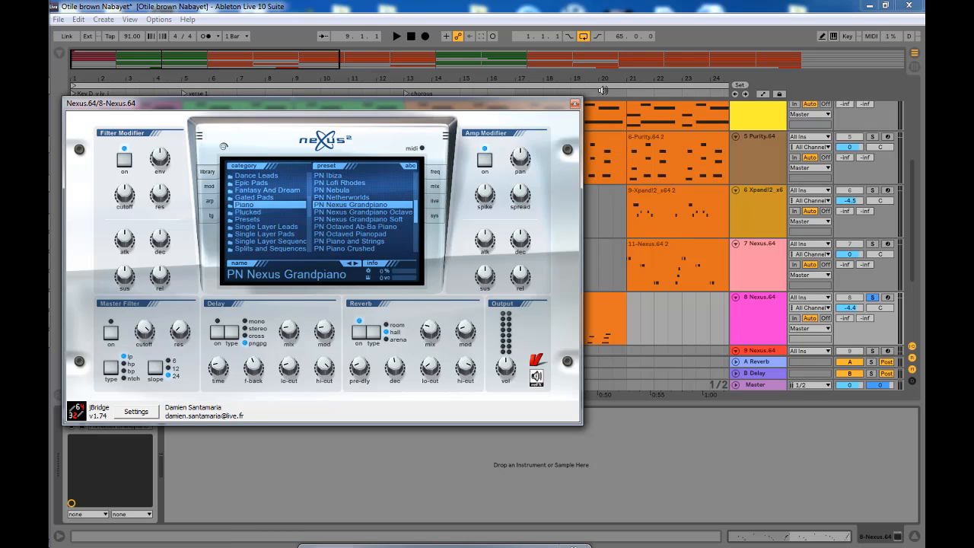
left_click(575, 105)
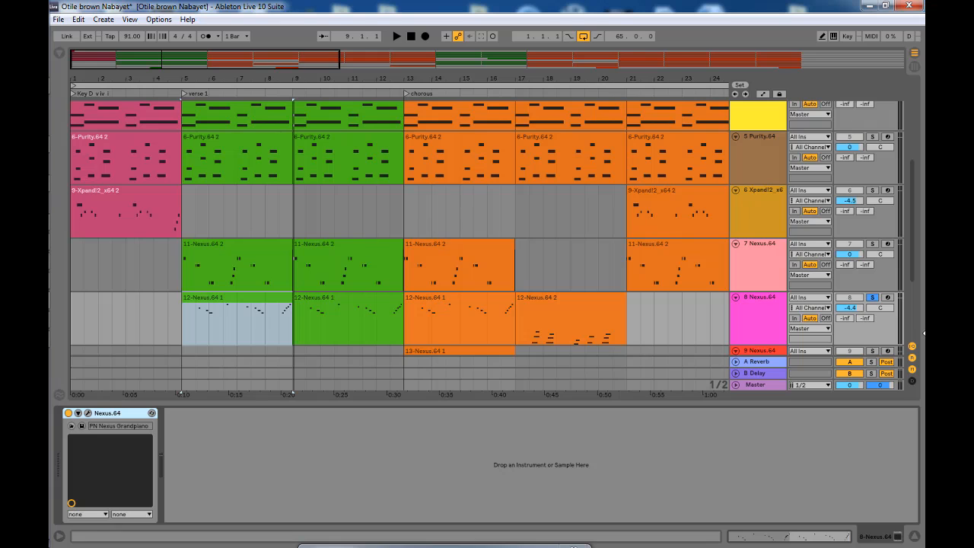
Step: Solo the 10 Drum Rack track, play its verse tom fill clip in the note editor, and return to the arrangement
scroll(909, 193, "down", 3)
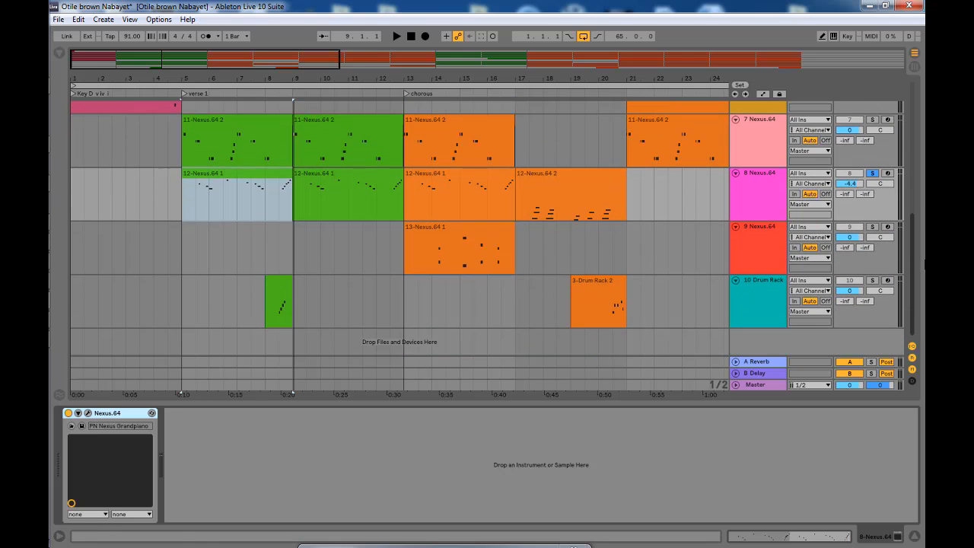
left_click(279, 304)
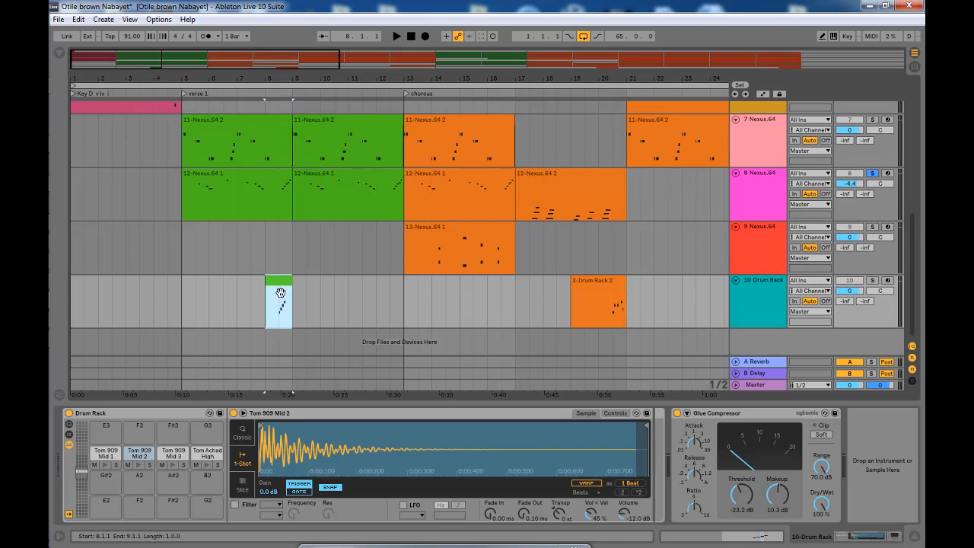
left_click(794, 299)
left_click(873, 280)
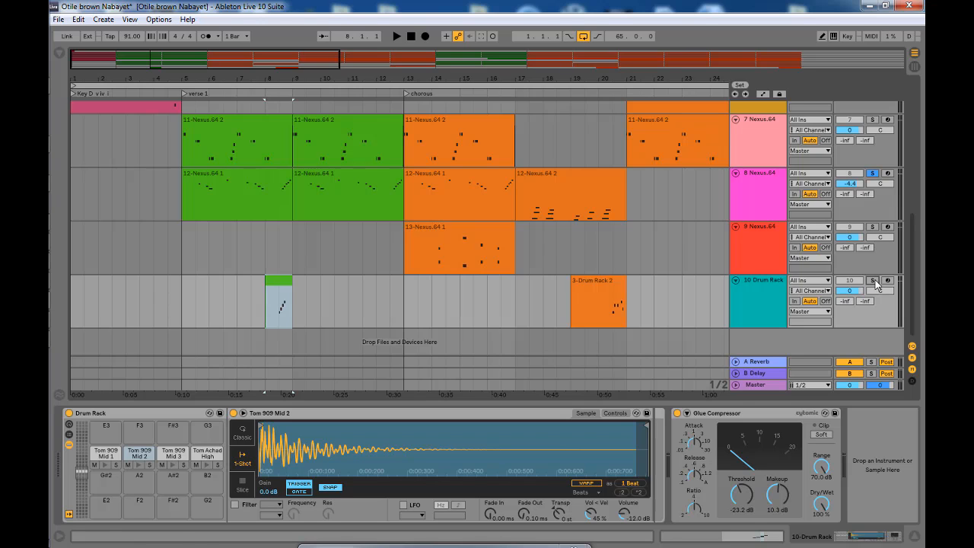
double_click(279, 313)
key("space")
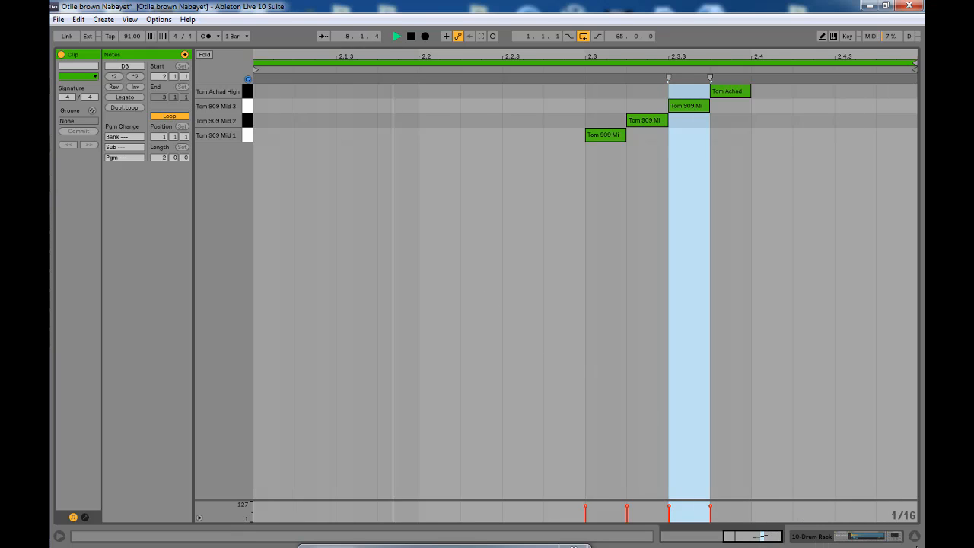
key("space")
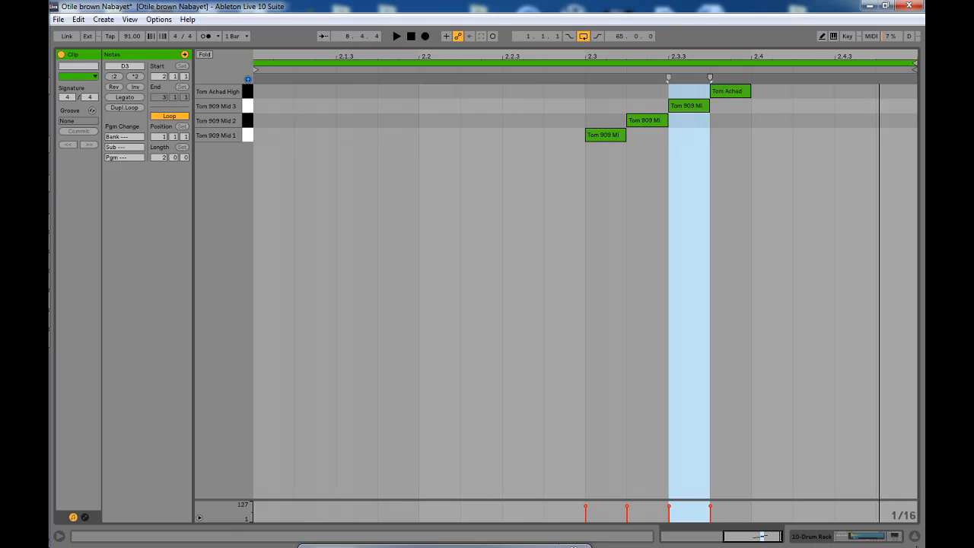
left_click(915, 536)
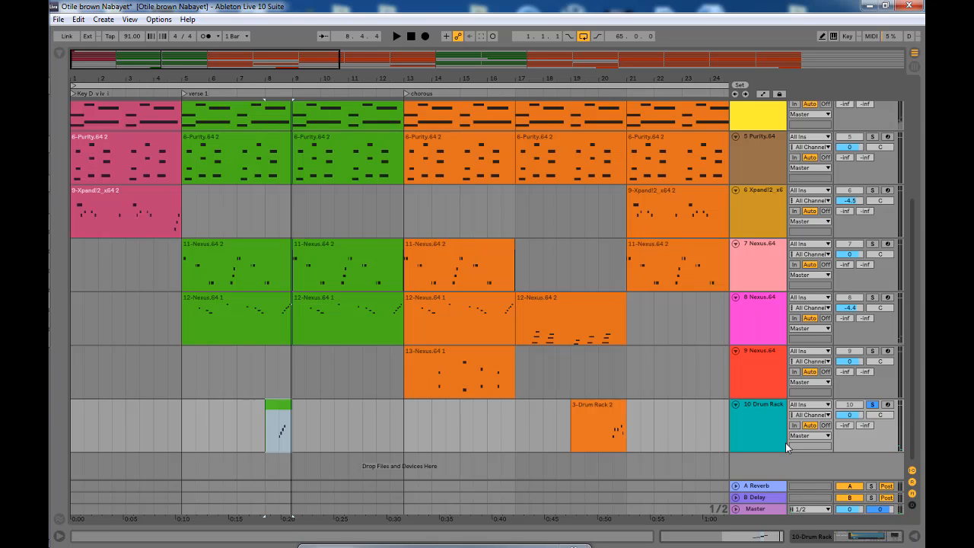
Step: Show track 10's Drum Rack devices and audition the Tom 909 Mid 1, Tom 909 Mid 2 and Tom 909 Mid 3 pads
double_click(771, 420)
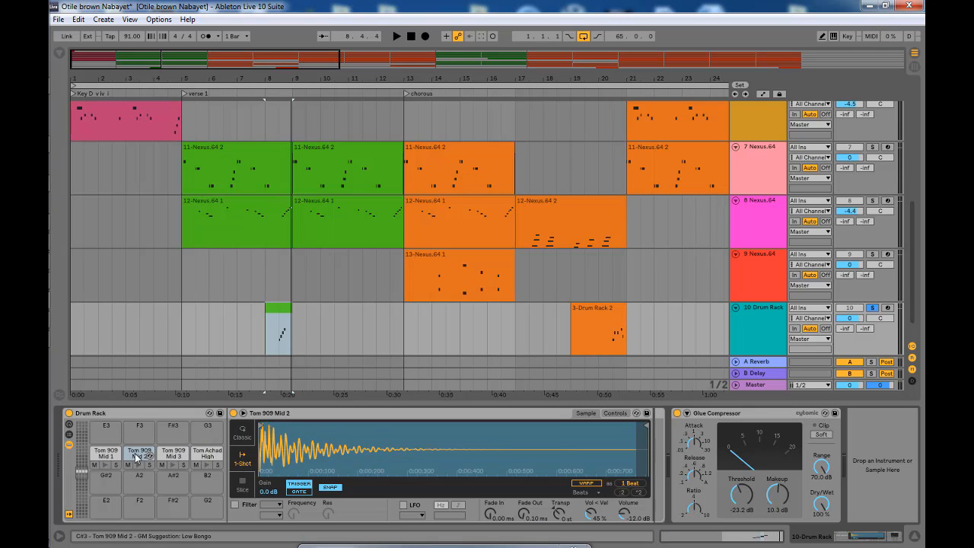
left_click(103, 456)
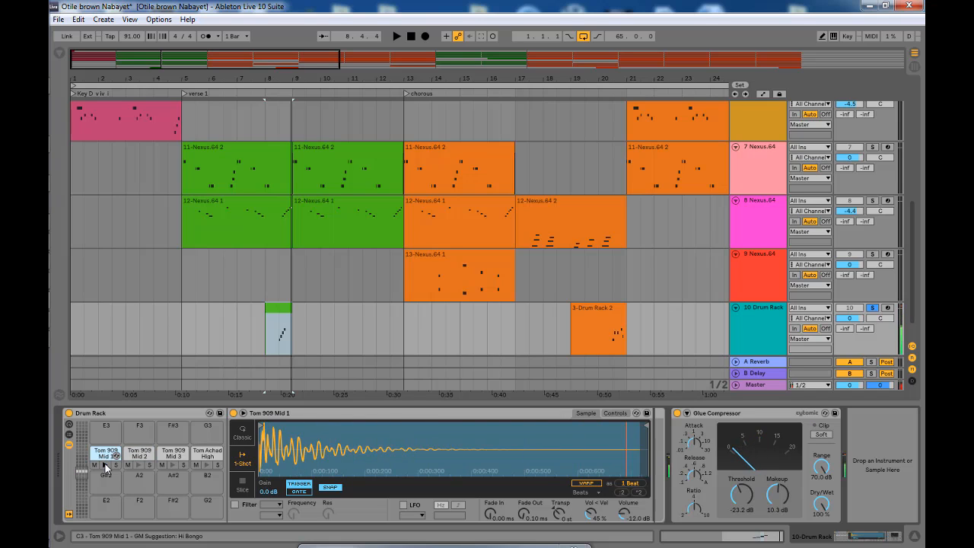
left_click(137, 466)
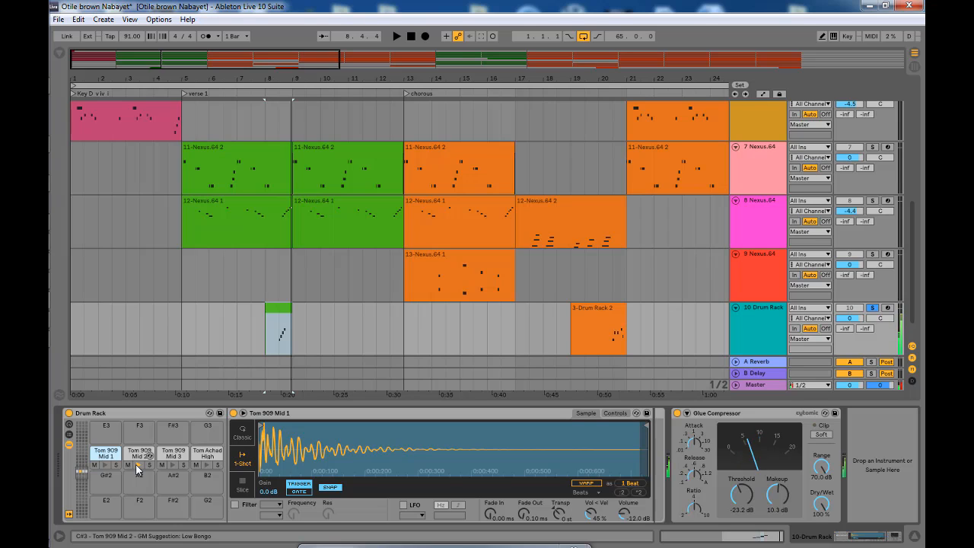
left_click(173, 464)
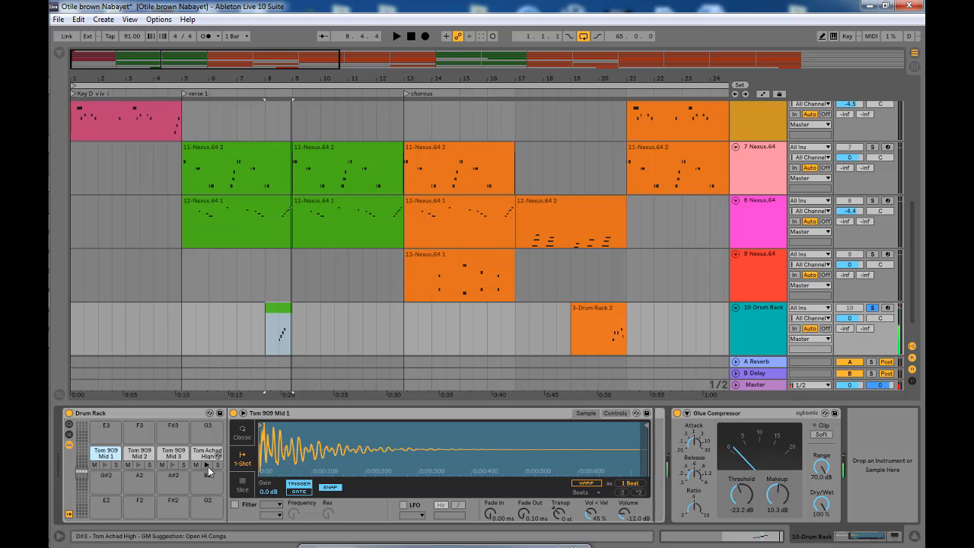
Step: Audition the Tom Achad High pad of track 10's Drum Rack and play the verse tom fill
left_click(206, 465)
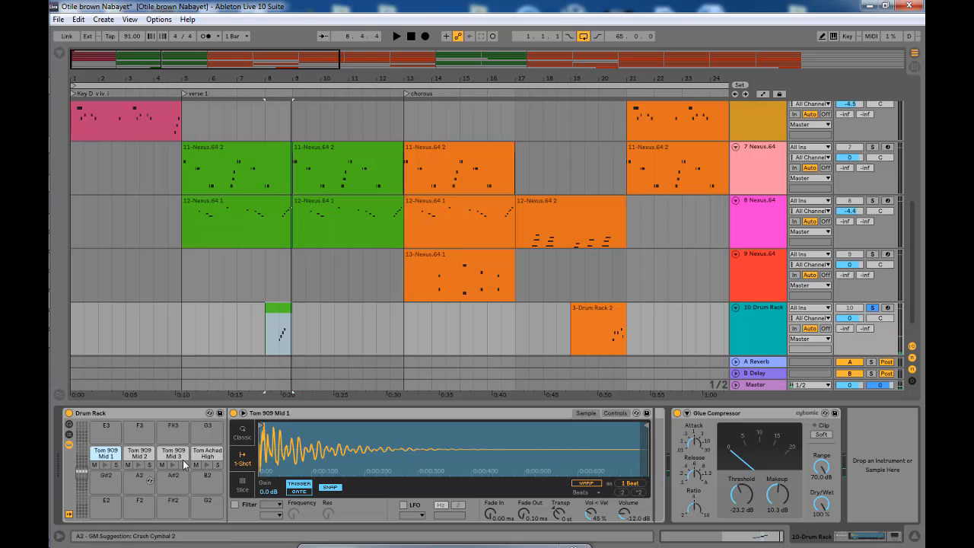
key("space")
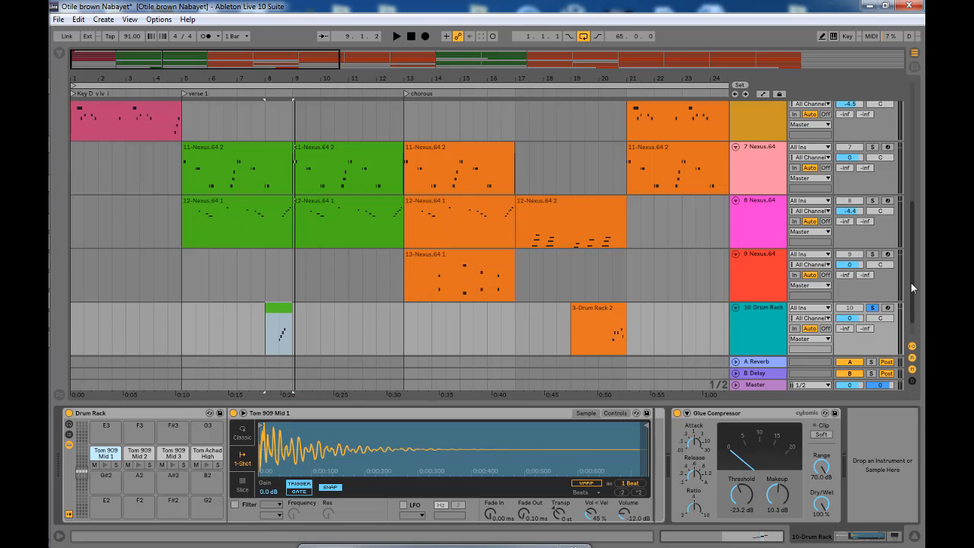
Step: Hide the device view and zoom the arrangement out to show the whole song from the intro to the last chorus
scroll(910, 282, "down", 1)
left_click_drag(913, 294, 913, 277)
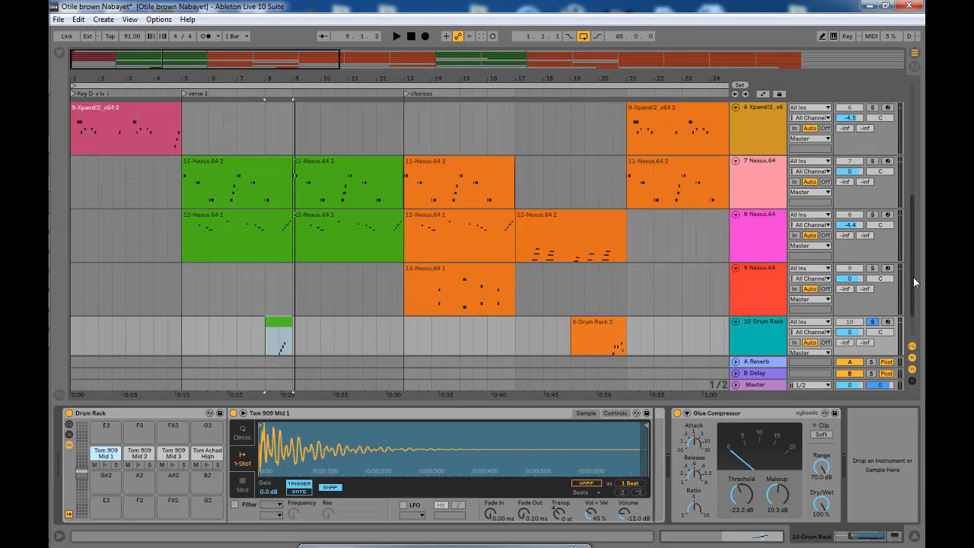
left_click(914, 536)
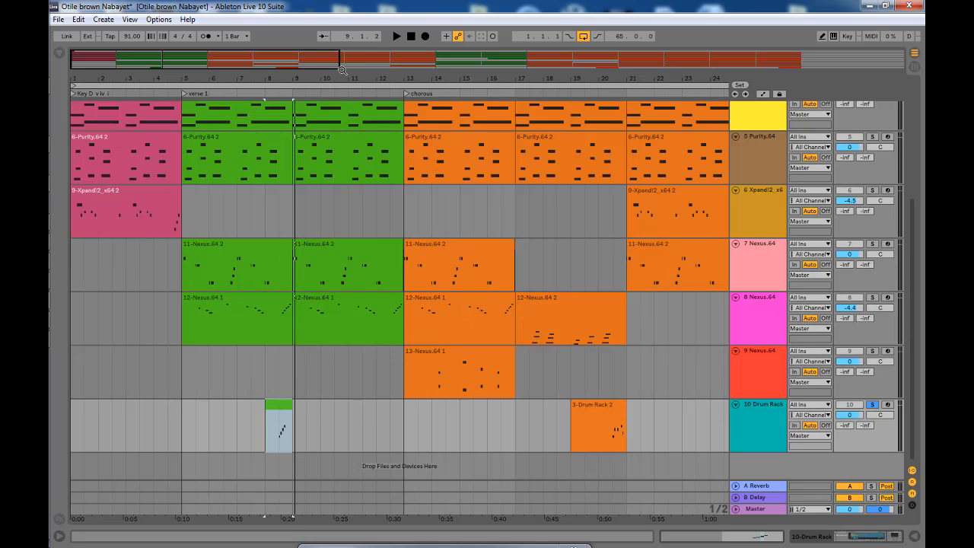
left_click_drag(342, 72, 162, 87)
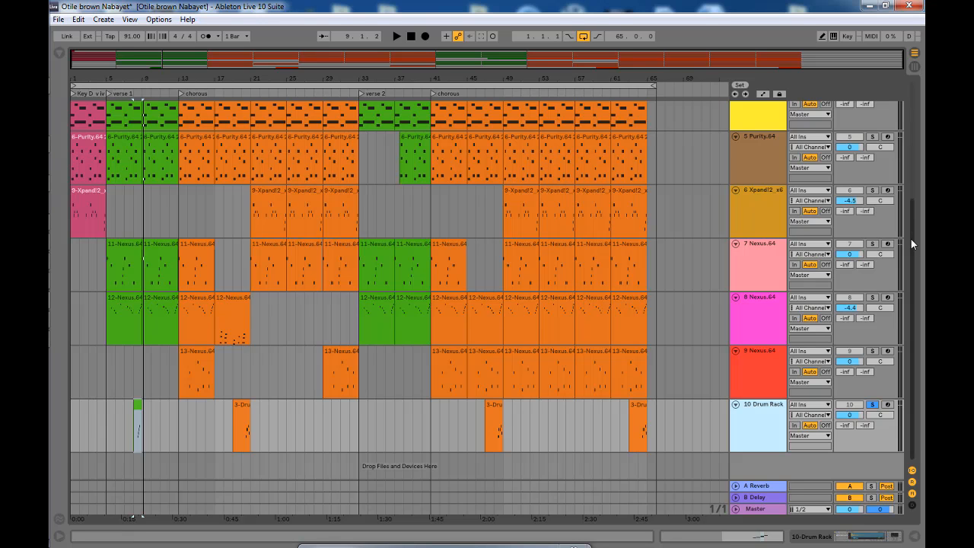
left_click_drag(911, 238, 922, 282)
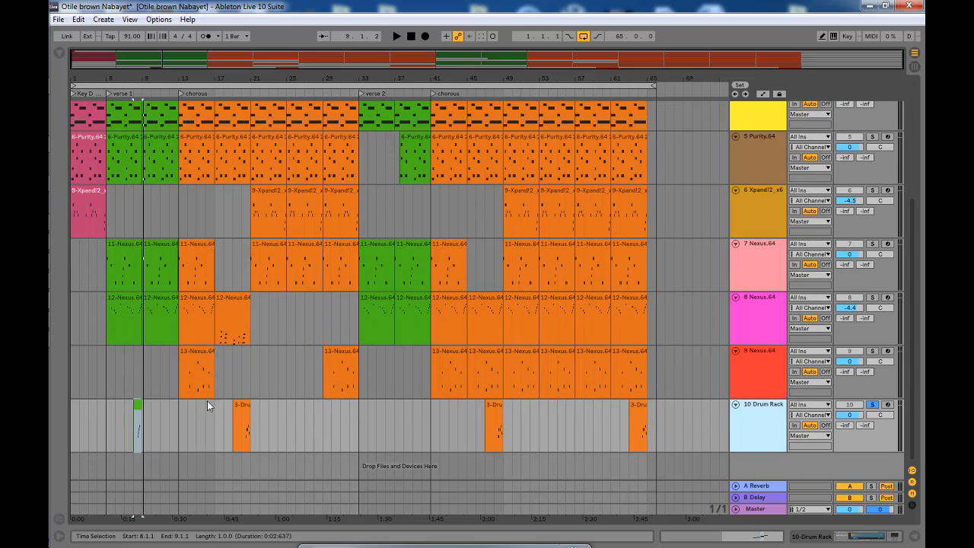
Step: Select the first chorus clip on the 9 Nexus.64 track and look over the tracks up to 1 Purity.64
left_click(180, 376)
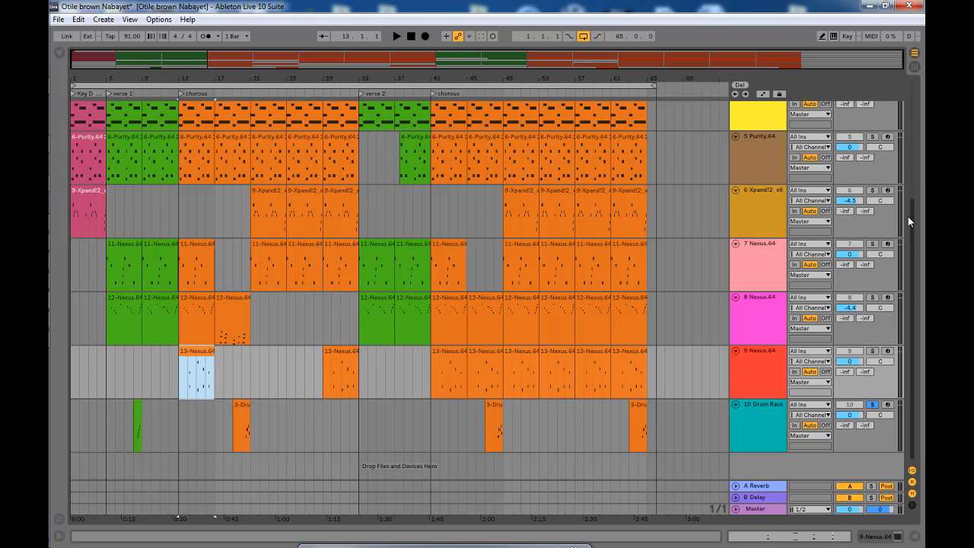
mouse_move(912, 225)
left_mouse_down()
mouse_move(910, 99)
mouse_move(902, 185)
mouse_move(915, 244)
left_mouse_up()
scroll(918, 198, "up", 2)
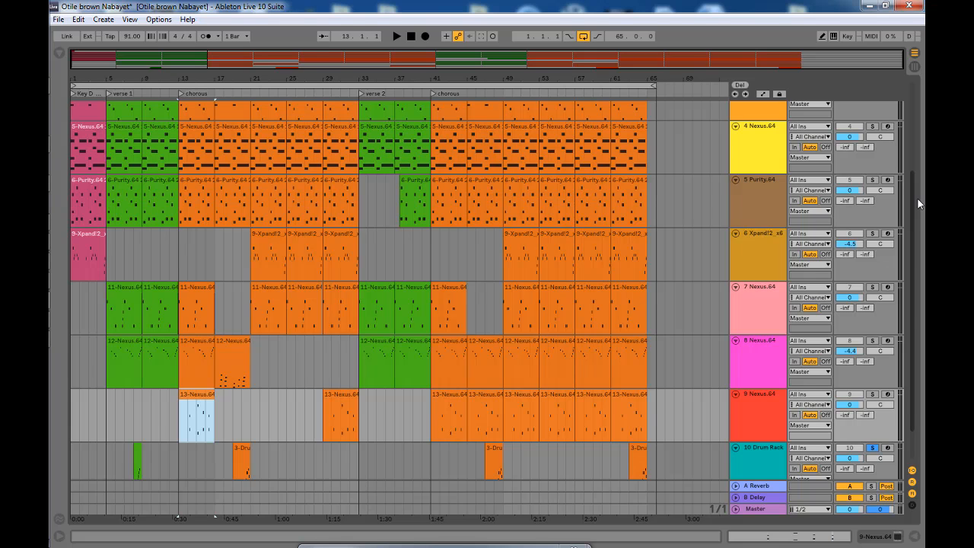
left_click_drag(918, 199, 911, 108)
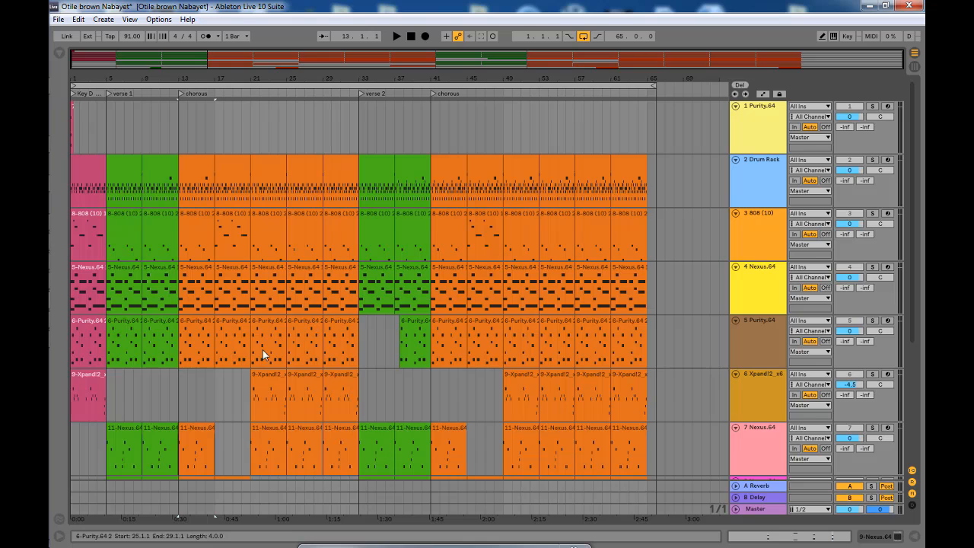
Step: Move the playback start to bar 1 and turn off solo on the 10 Drum Rack track
left_click(71, 445)
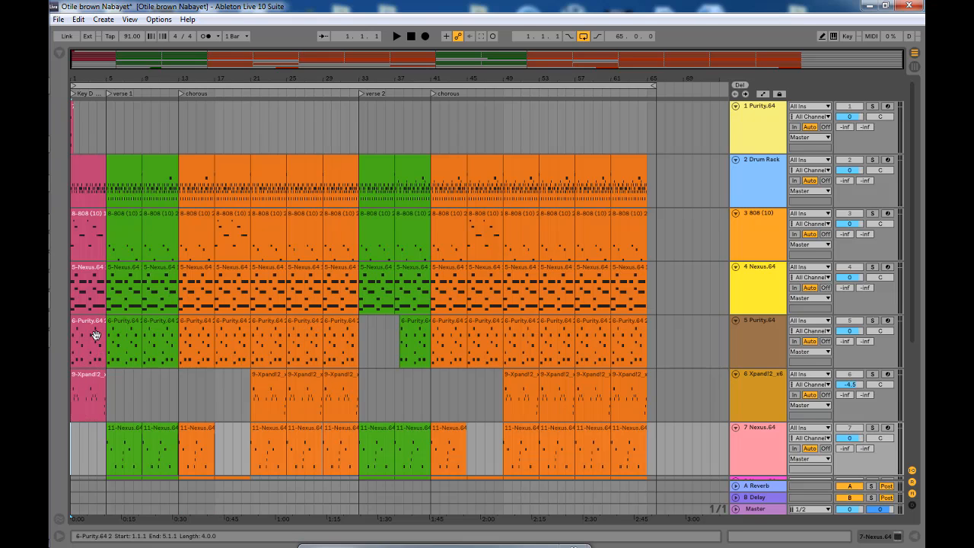
mouse_move(111, 77)
left_mouse_down()
mouse_move(110, 108)
mouse_move(110, 76)
left_mouse_up()
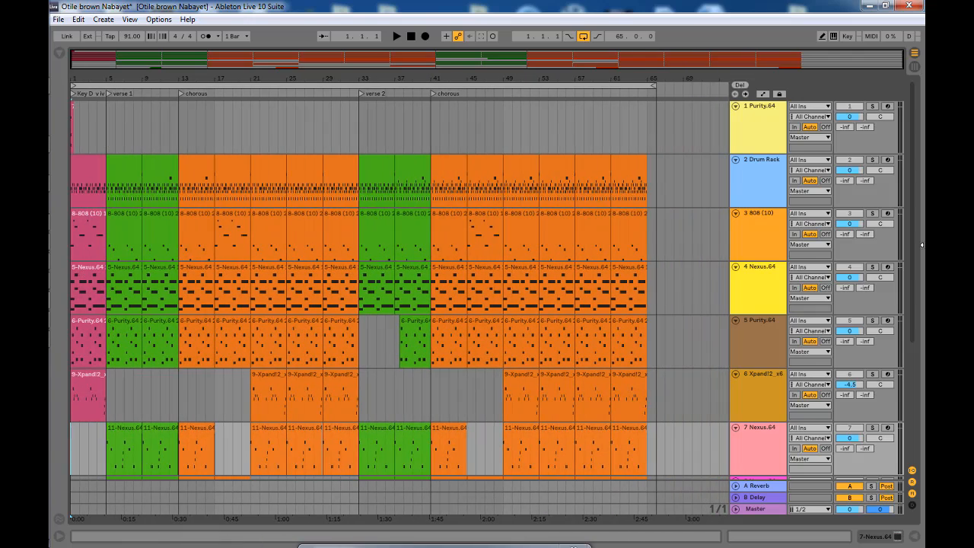
scroll(901, 127, "down", 5)
scroll(902, 127, "up", 5)
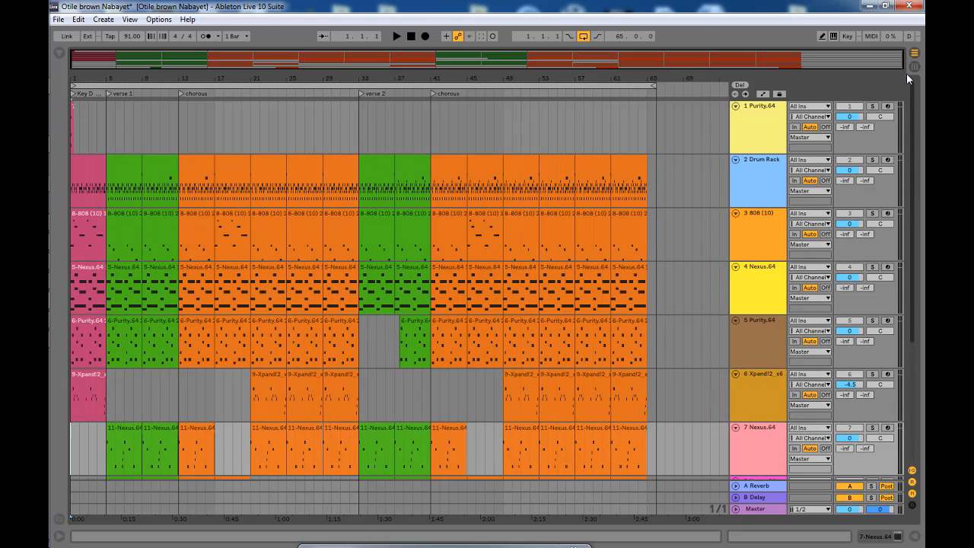
key("space")
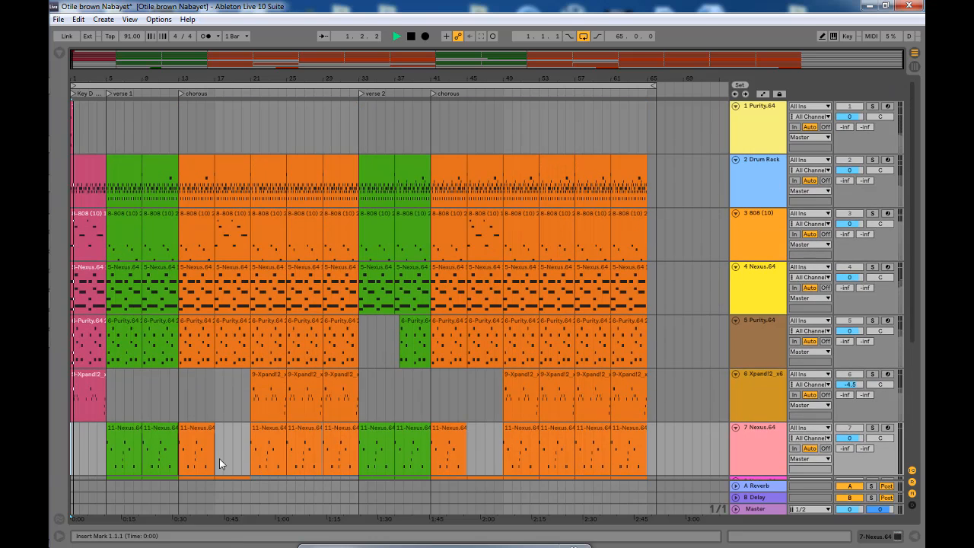
scroll(914, 112, "down", 4)
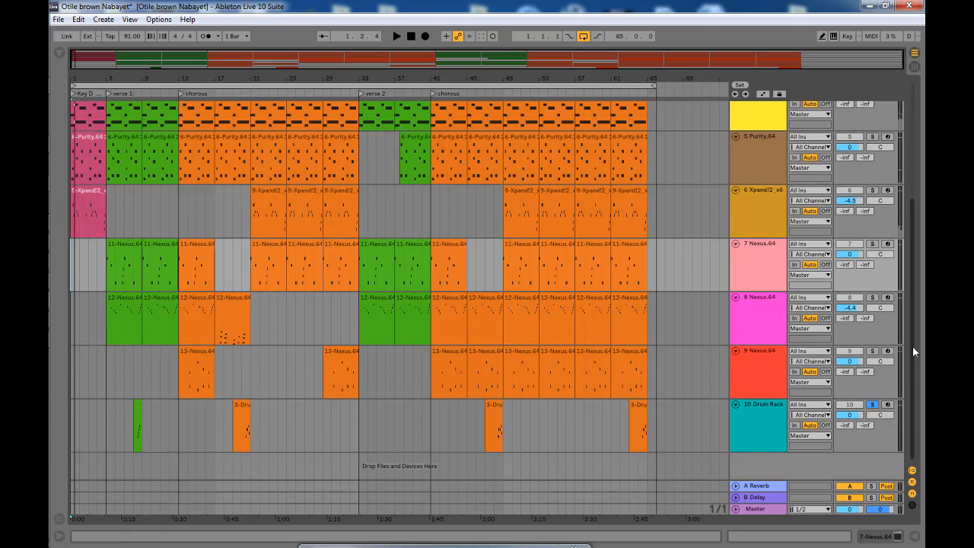
left_click(872, 404)
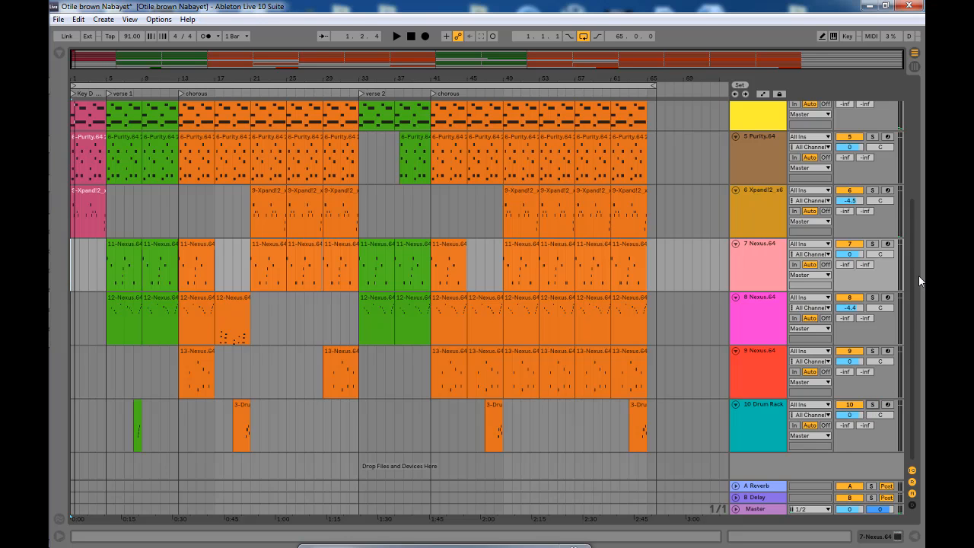
Step: Select the whole loop range, play the full arrangement from bar 1, and clear the time selection
scroll(914, 224, "up", 4)
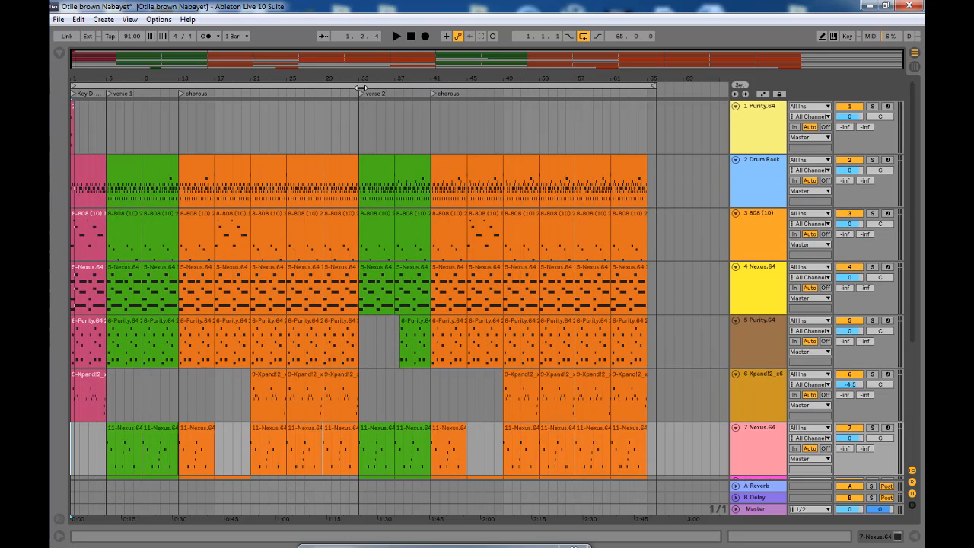
left_click(270, 86)
key("space")
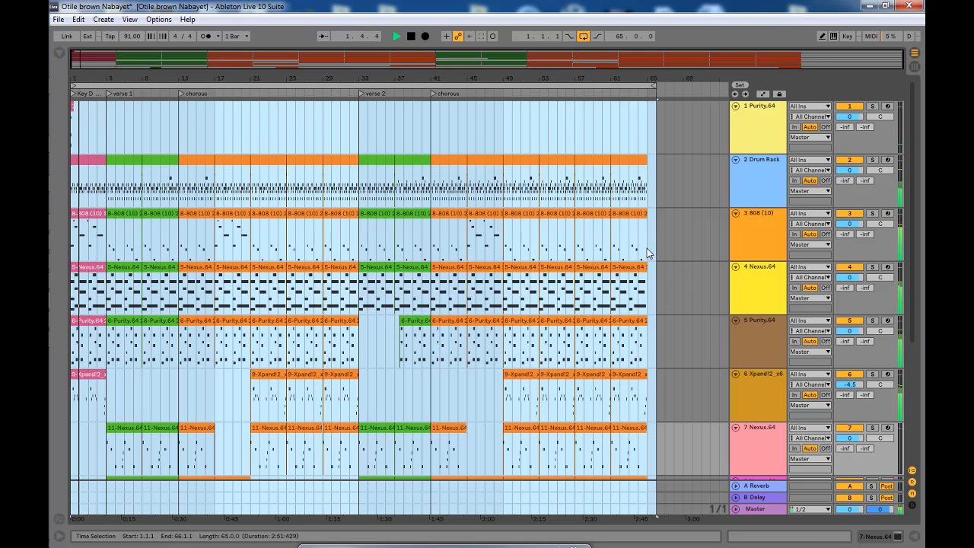
left_click(646, 248)
left_click(647, 248)
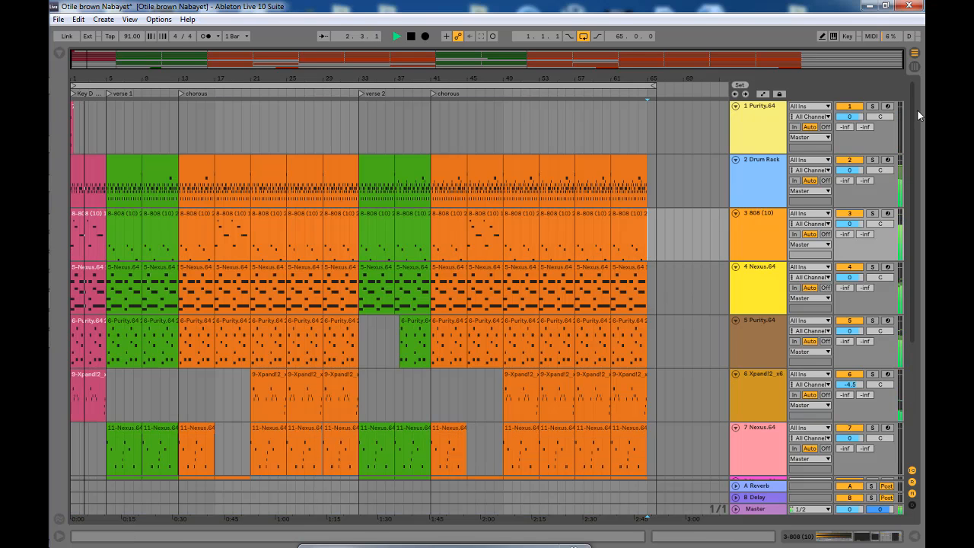
left_click_drag(914, 90, 917, 69)
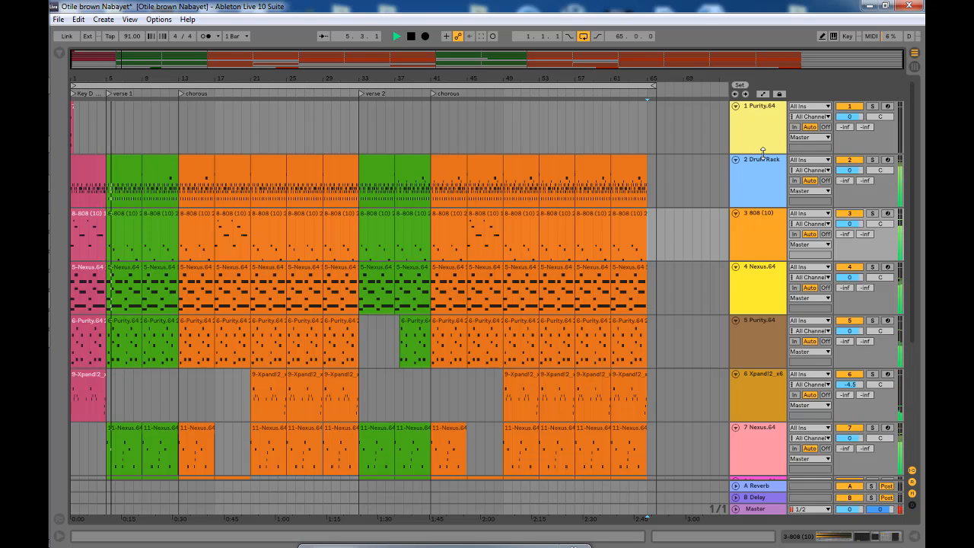
Step: Reduce the heights of tracks 1 to 6, from 1 Purity.64 down to 6 Xpand!2, while the song plays
left_click_drag(763, 152, 767, 136)
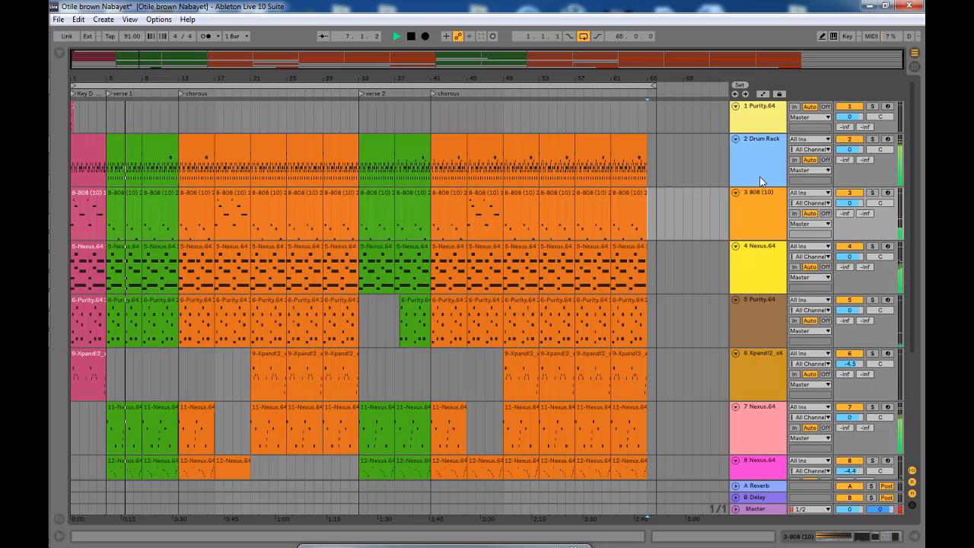
left_click_drag(757, 184, 761, 174)
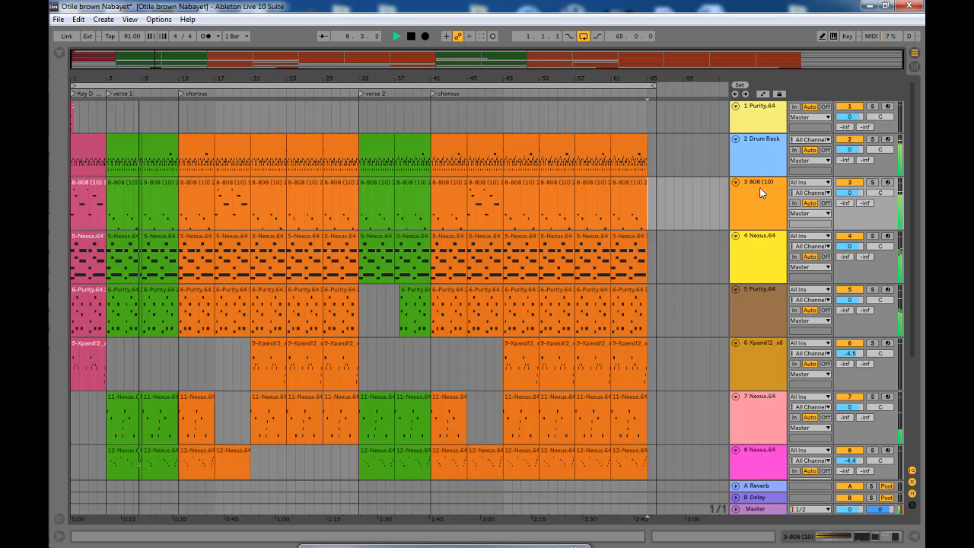
left_click_drag(753, 225, 754, 202)
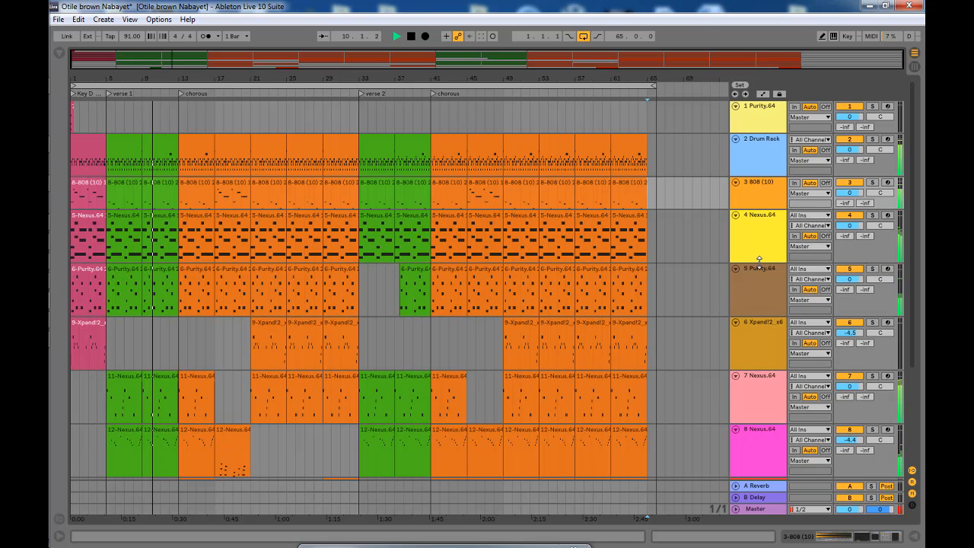
left_click_drag(758, 261, 760, 249)
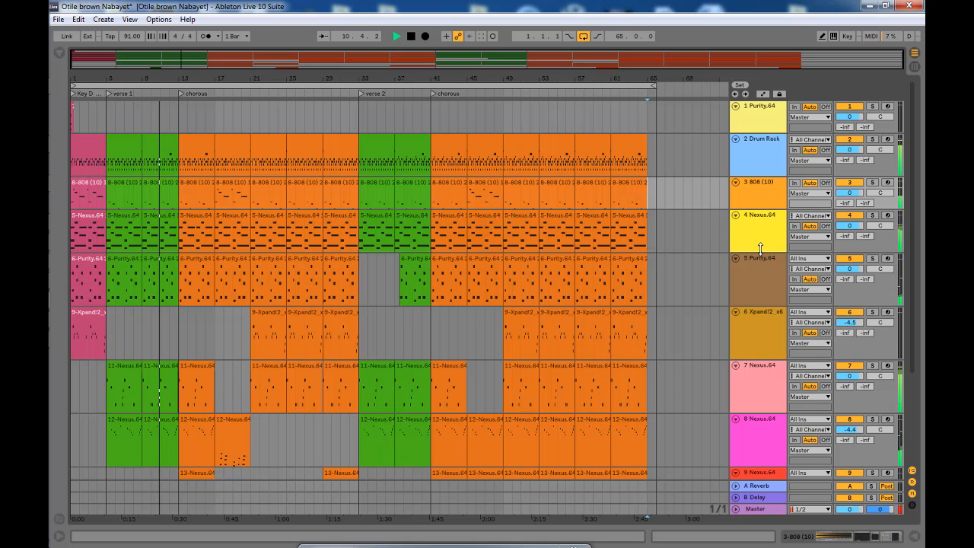
left_click_drag(763, 304, 762, 284)
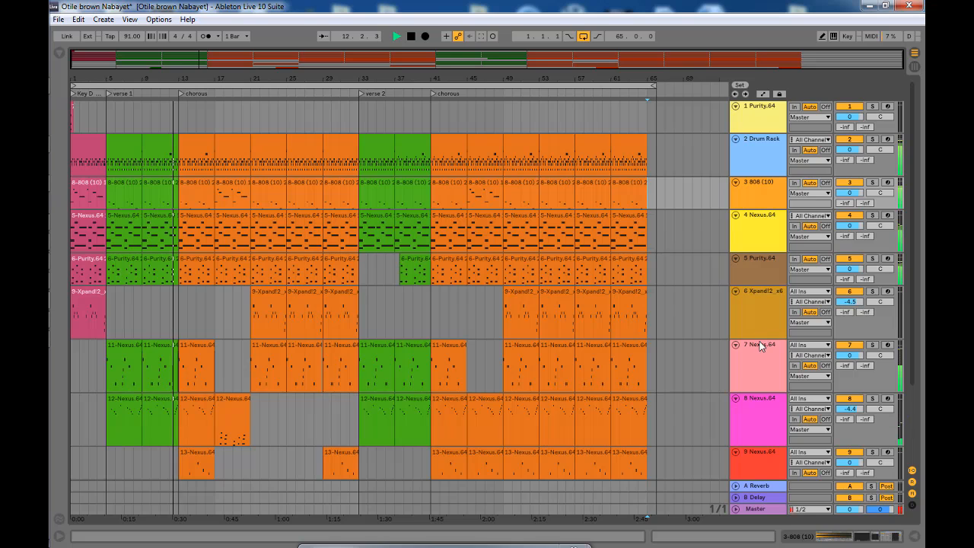
left_click_drag(761, 337, 761, 314)
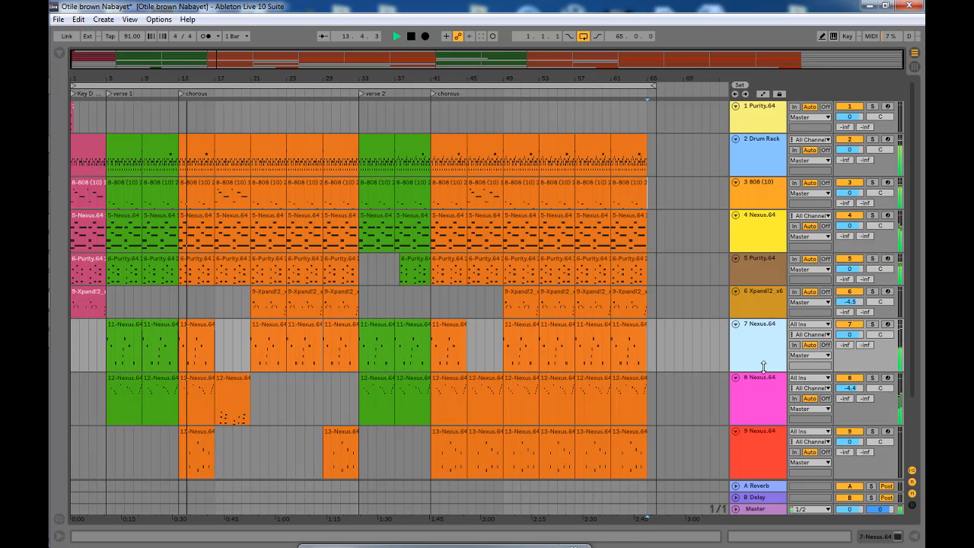
Step: Reduce the heights of tracks 7 to 10 so that all the tracks fit in the arrangement view
left_click_drag(764, 372, 764, 352)
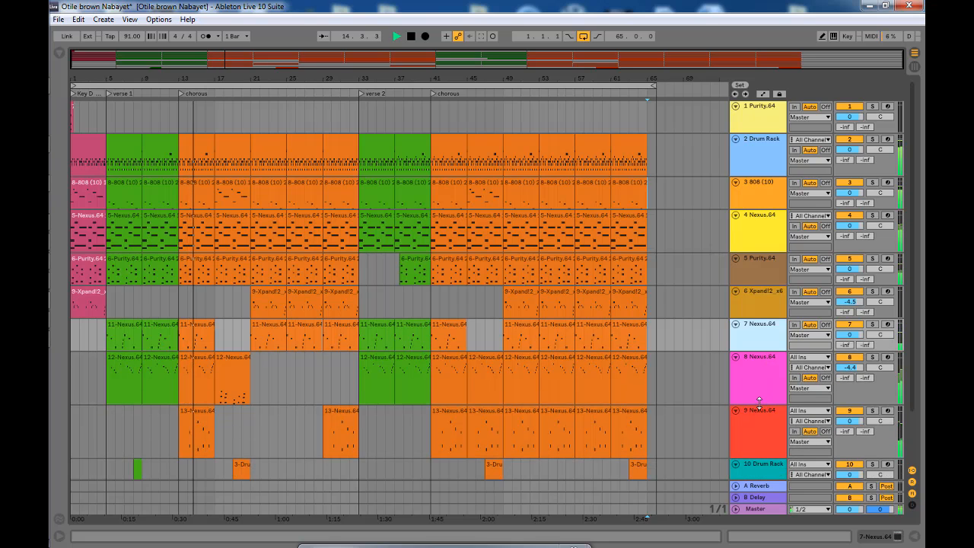
left_click_drag(765, 404, 766, 384)
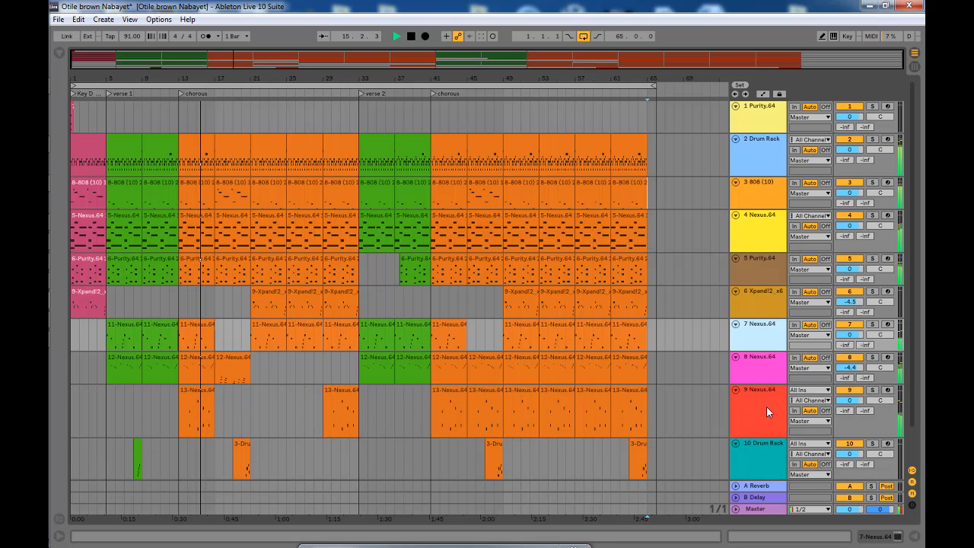
left_click_drag(761, 432, 766, 421)
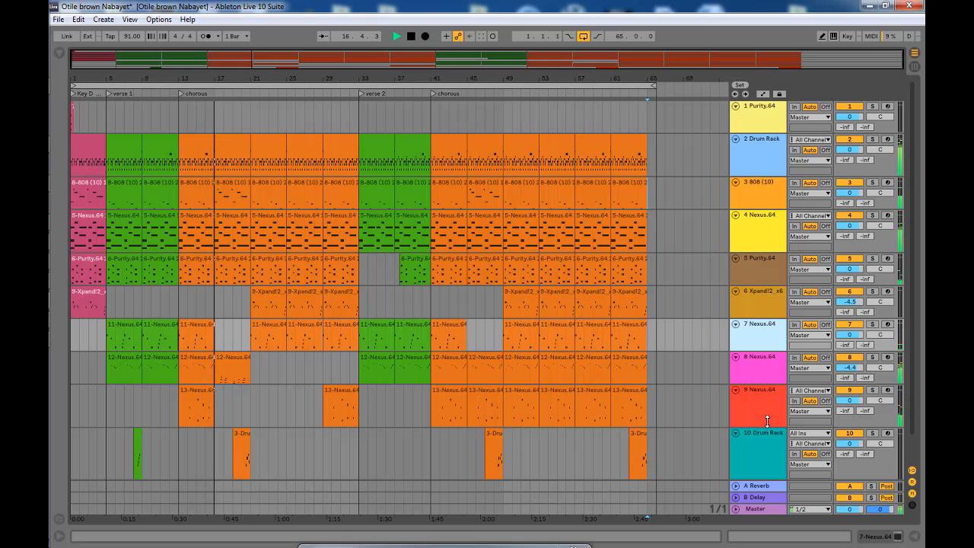
left_click_drag(766, 420, 768, 411)
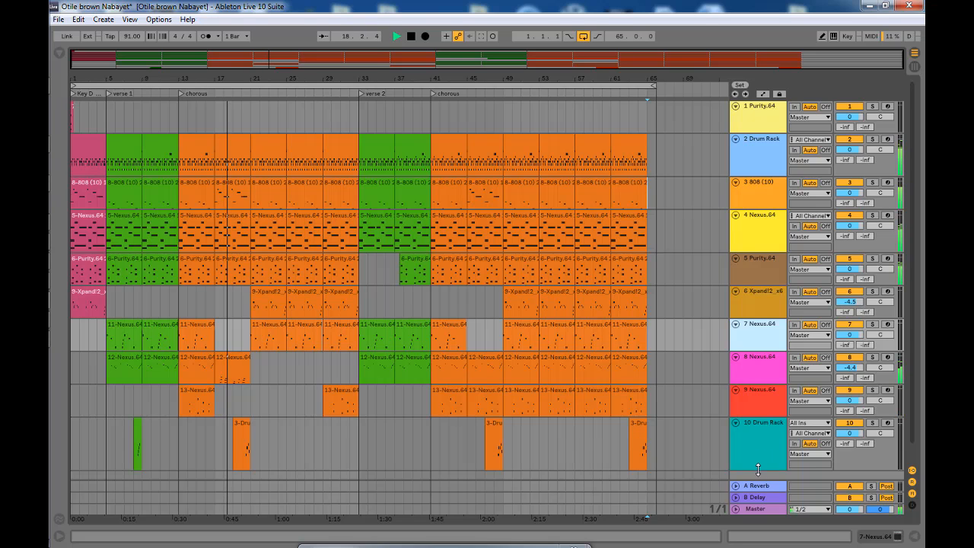
left_click_drag(759, 470, 761, 459)
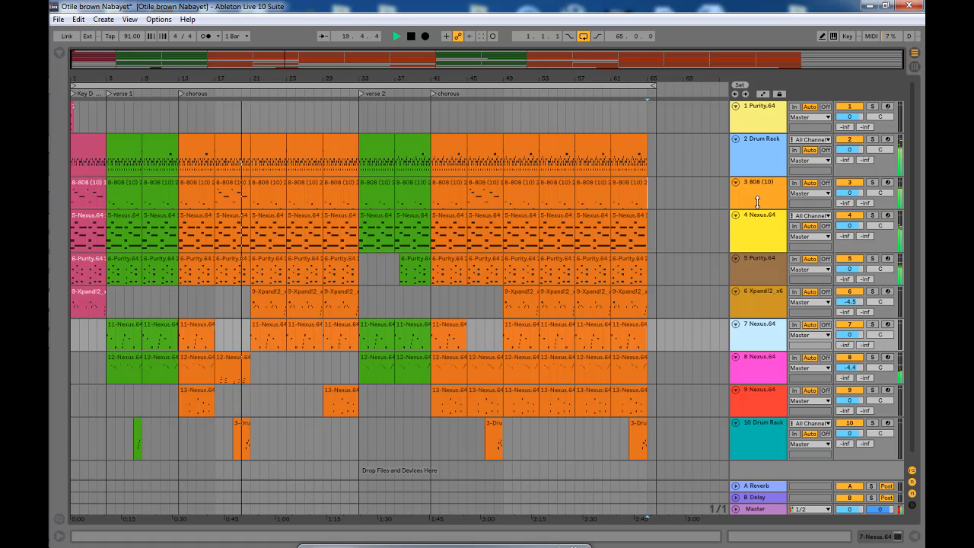
Step: Further reduce the heights of the 3 808 (10), 4 Nexus.64 and 2 Drum Rack tracks
left_click_drag(757, 209, 757, 199)
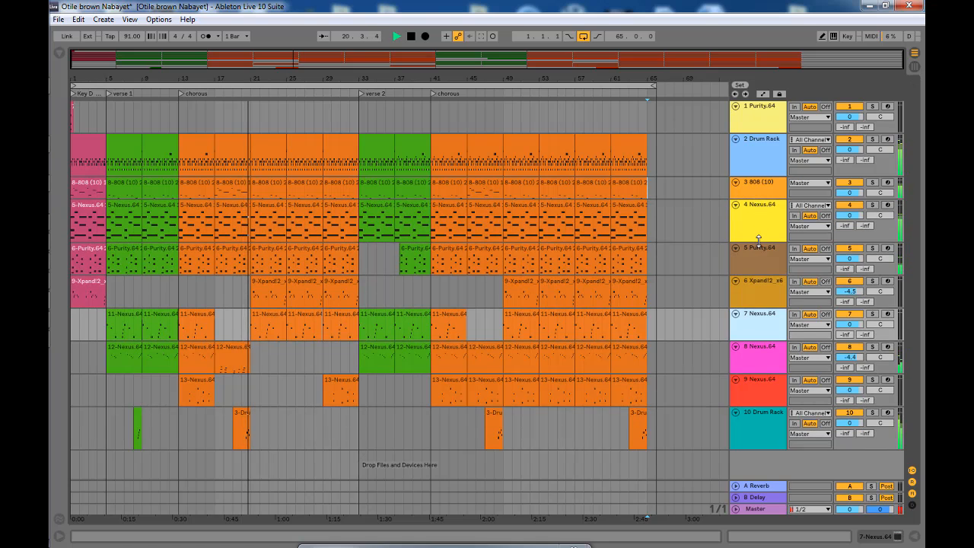
left_click_drag(760, 242, 761, 232)
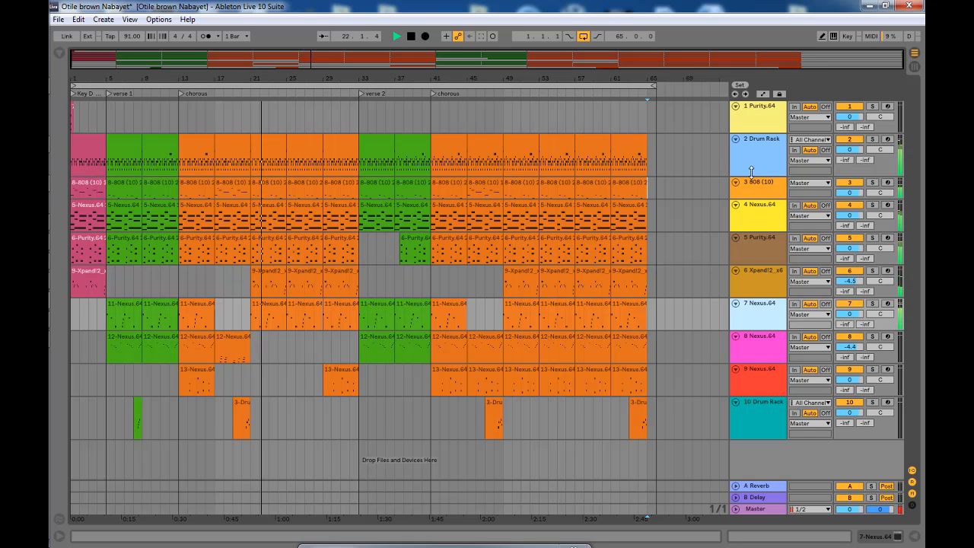
left_click_drag(754, 176, 753, 165)
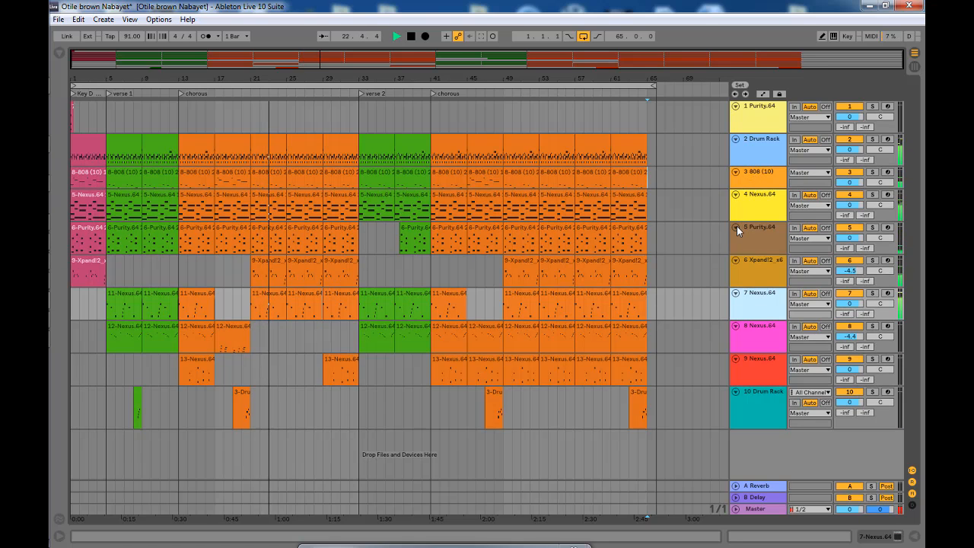